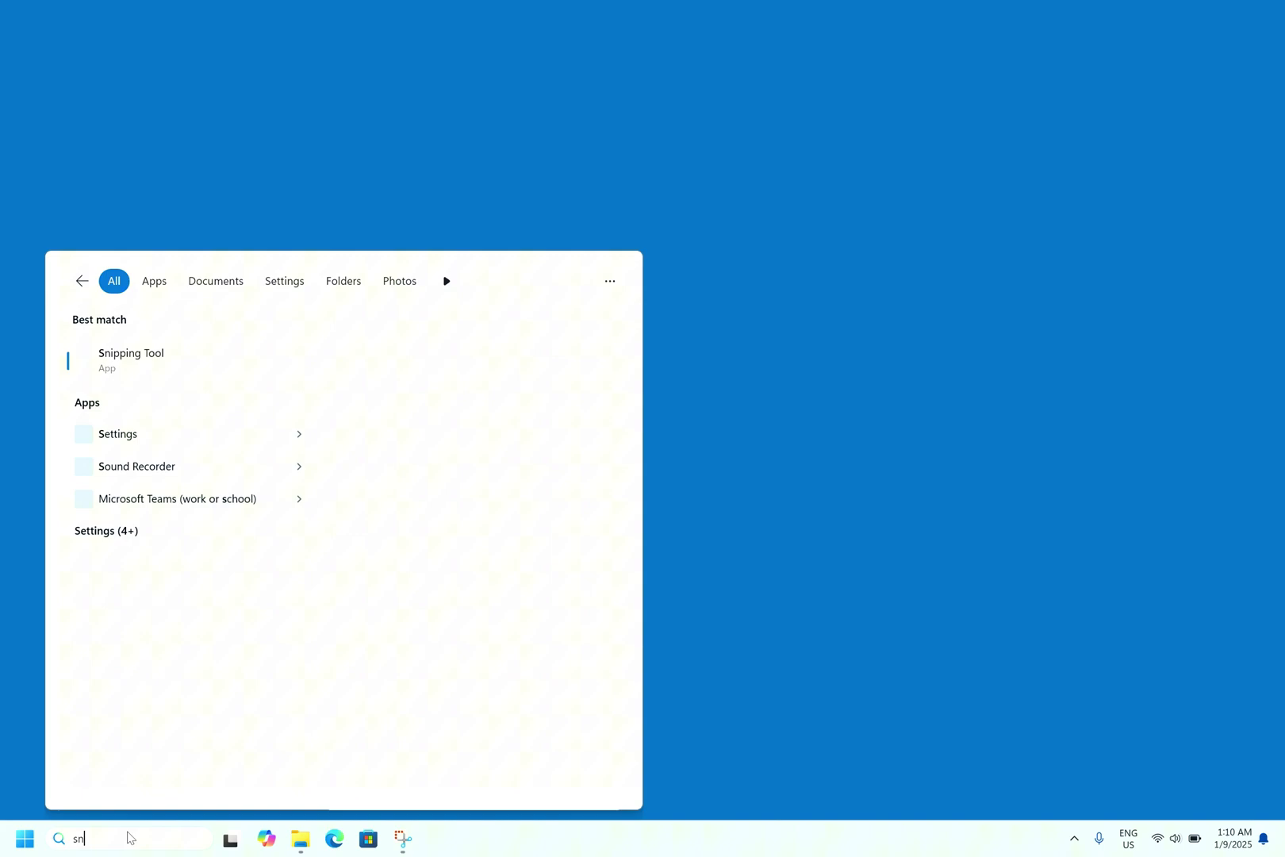
Step: Launch Snipping Tool from the search results and open File Explorer at the Documents folder
click(169, 369)
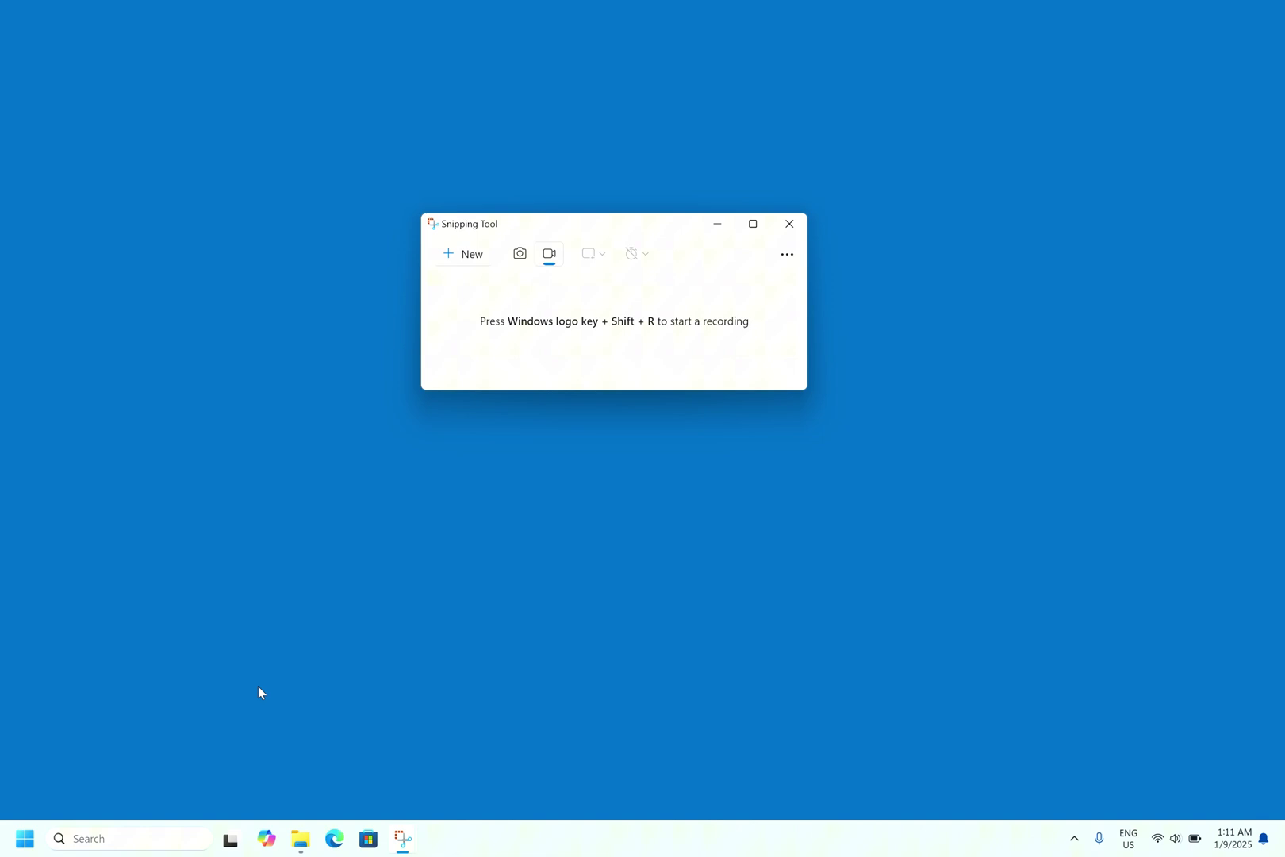
click(301, 838)
Step: Open microsoft.png in Photos, maximize it, and dismiss the Clipchamp popup
click(277, 142)
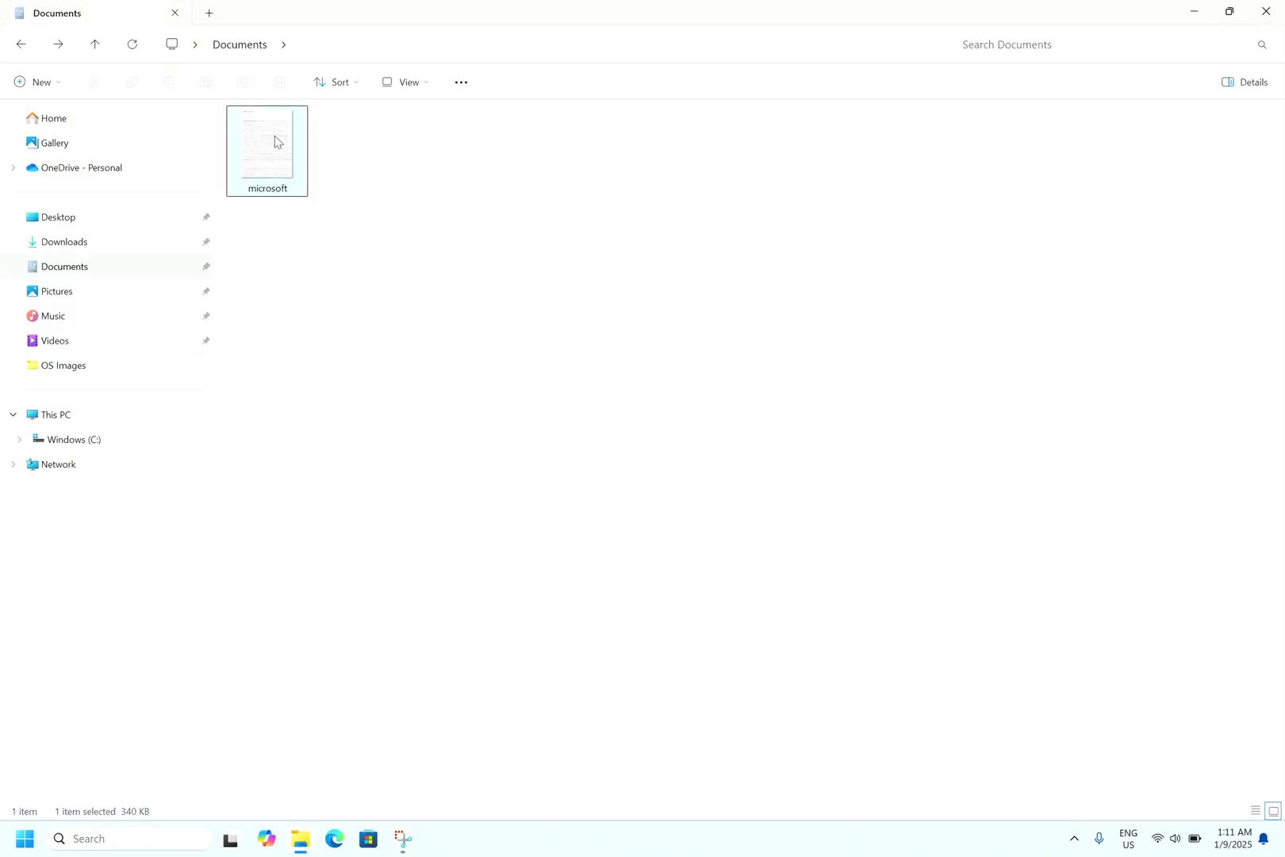
double_click(277, 142)
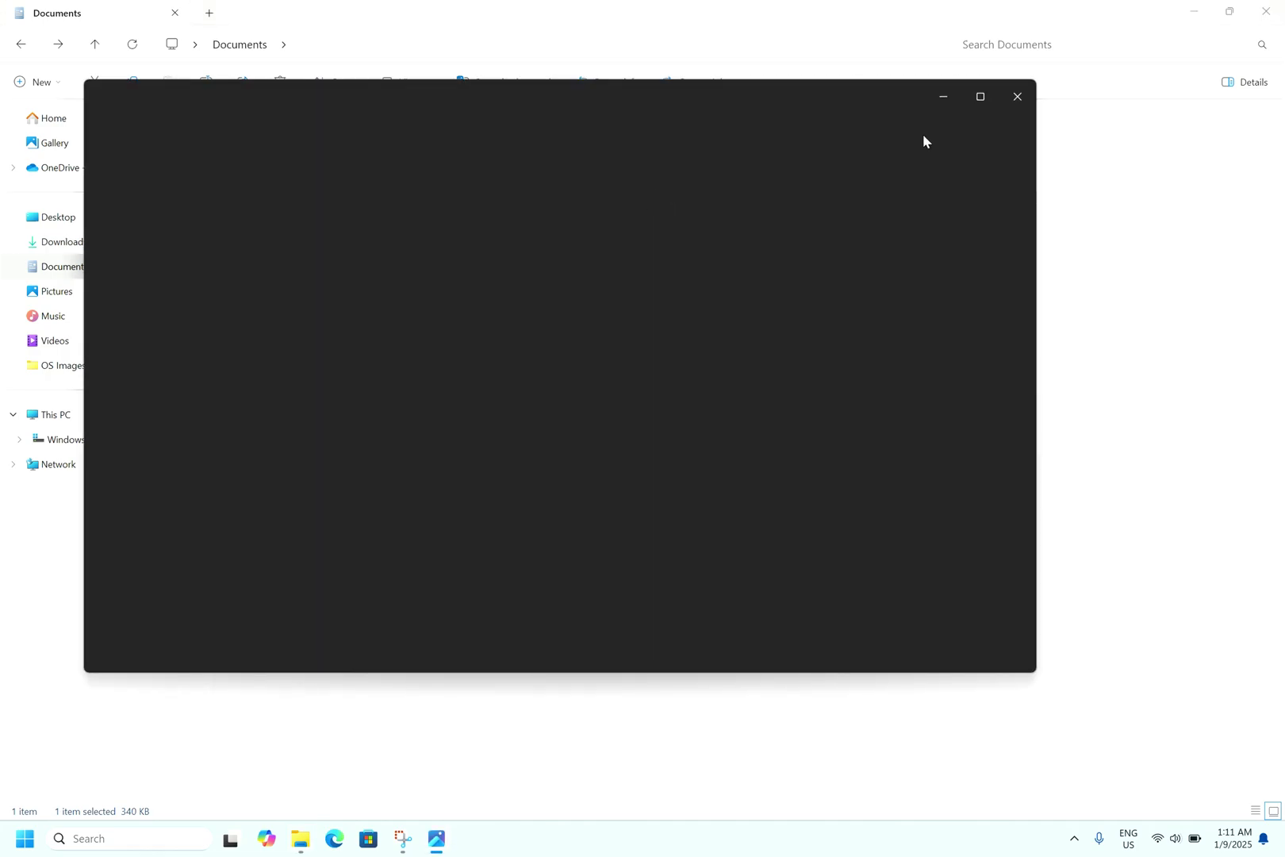
click(979, 97)
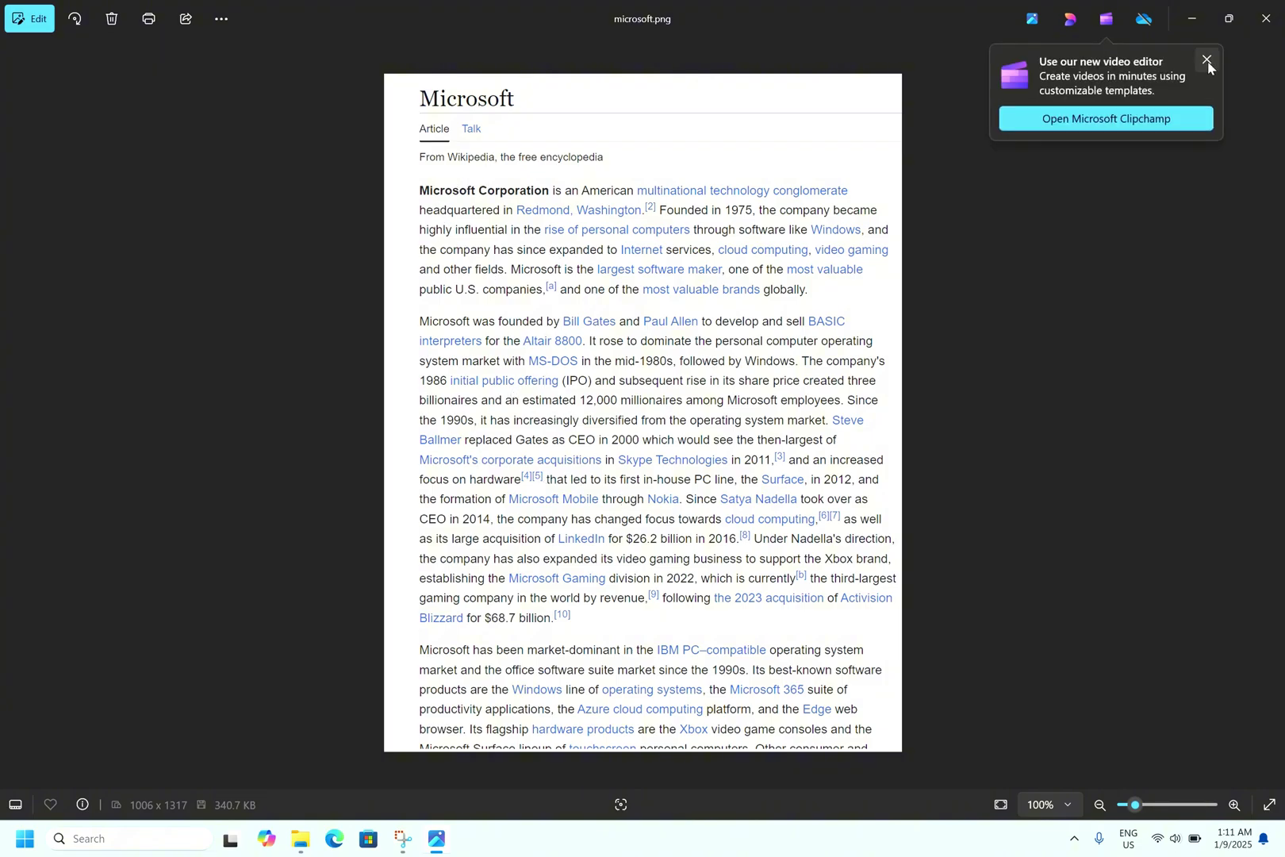
click(1207, 60)
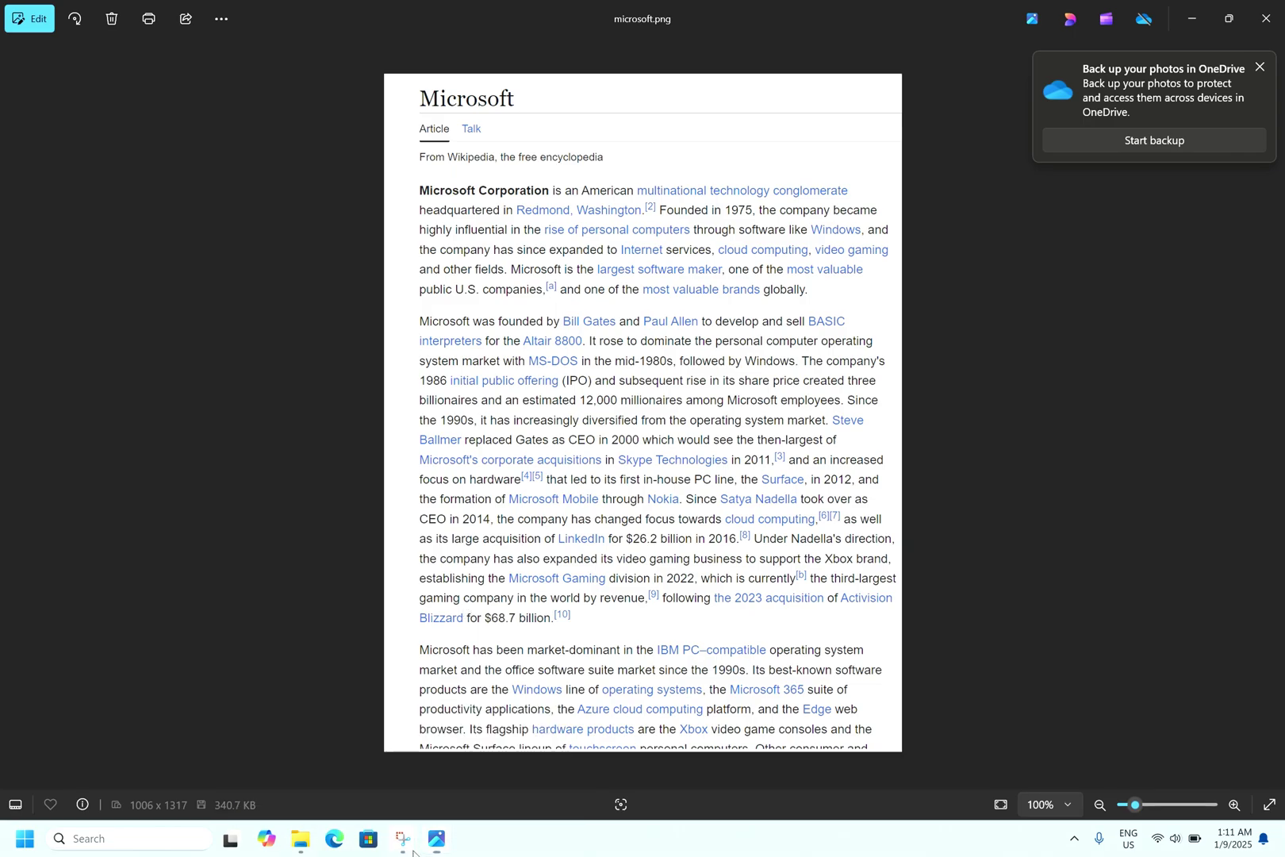
Step: Switch Snipping Tool to screenshot mode and snip a rectangle around the article's body text
mouse_move(412, 850)
click(488, 766)
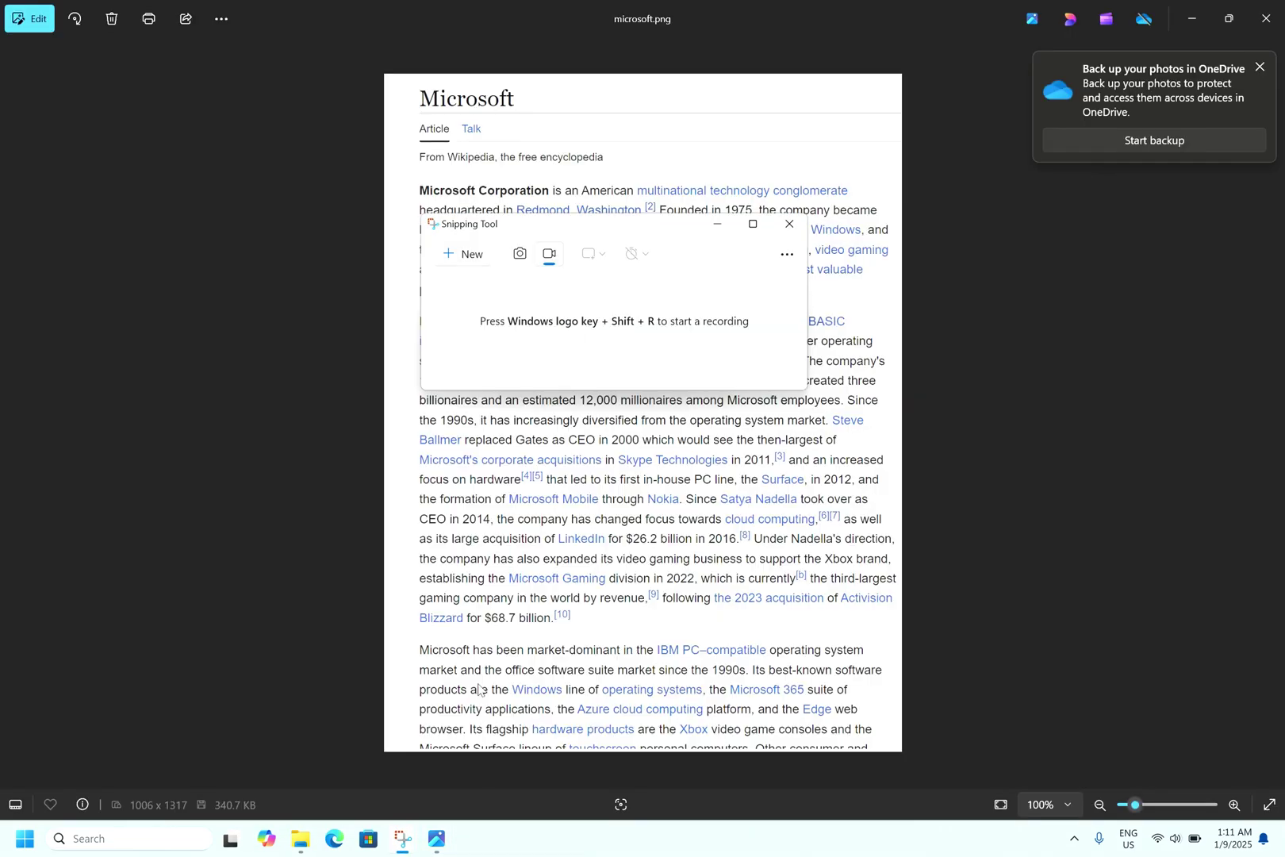
click(520, 253)
click(468, 254)
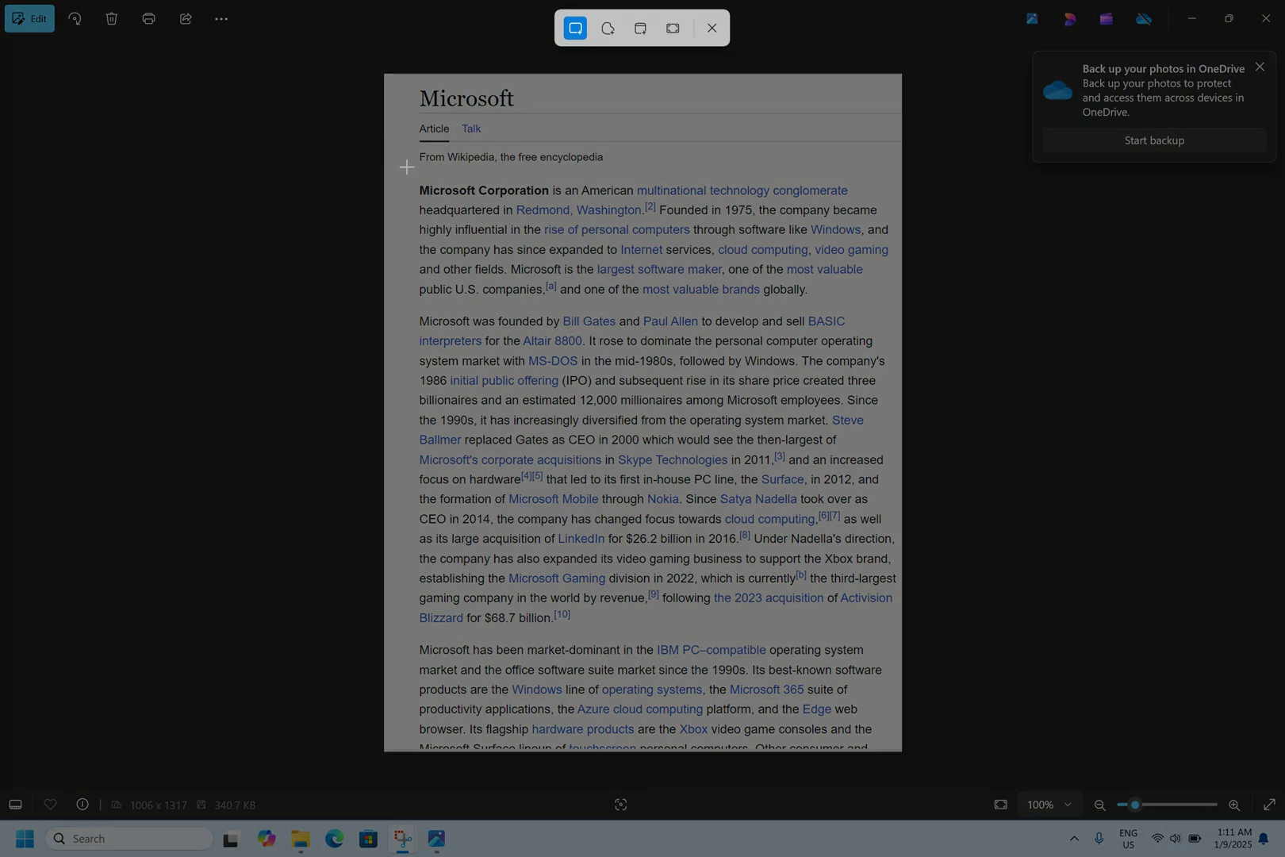
drag(406, 166, 902, 726)
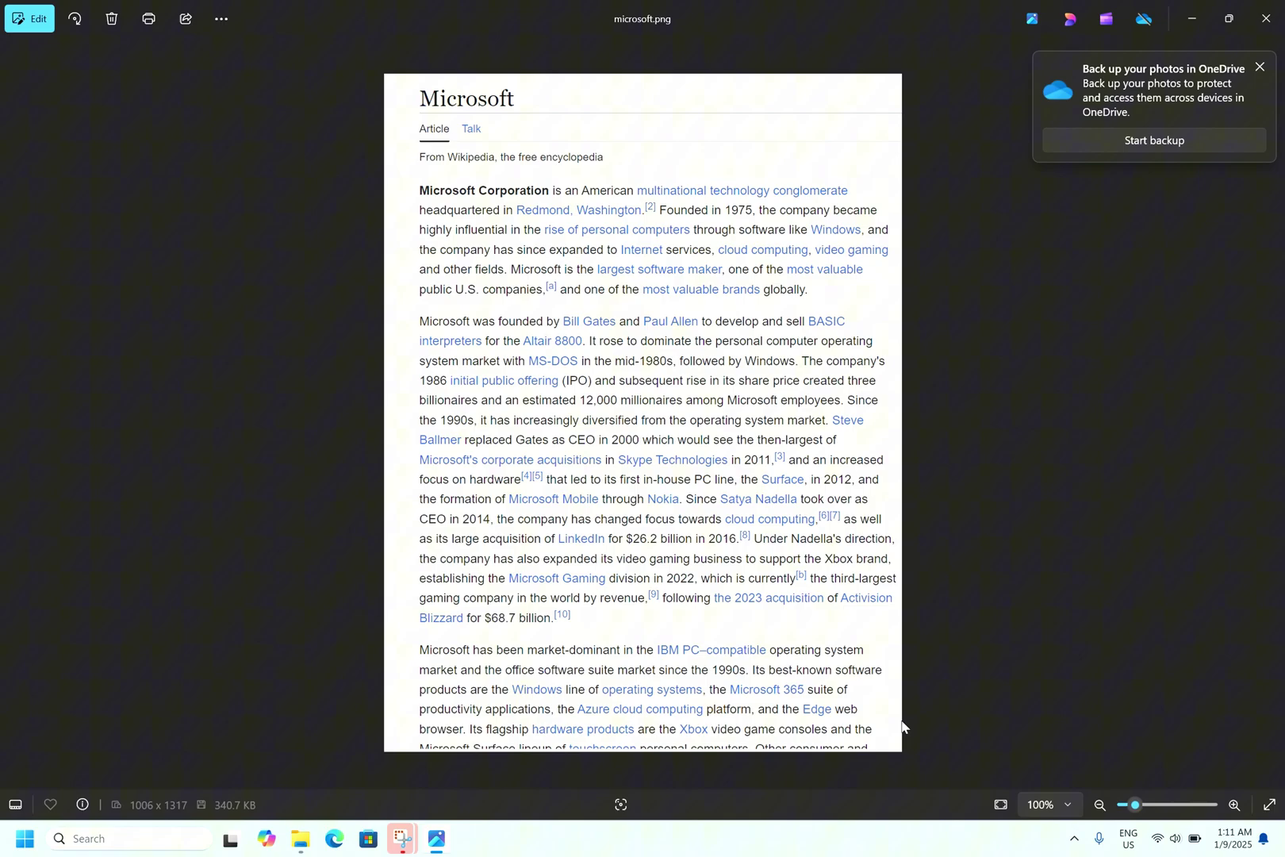
Step: Maximize and restore Snipping Tool, then drag its right, top, left and bottom edges outward
mouse_move(403, 838)
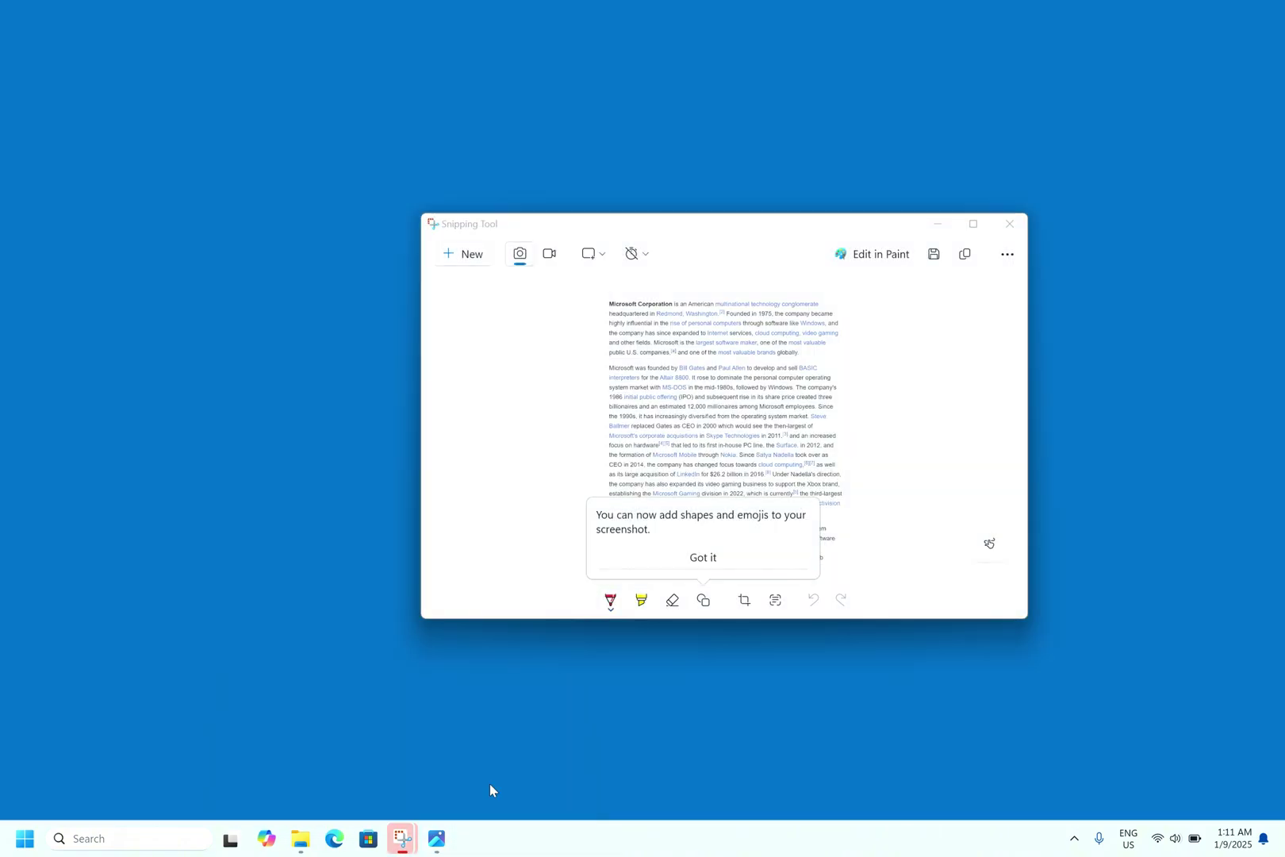
click(489, 784)
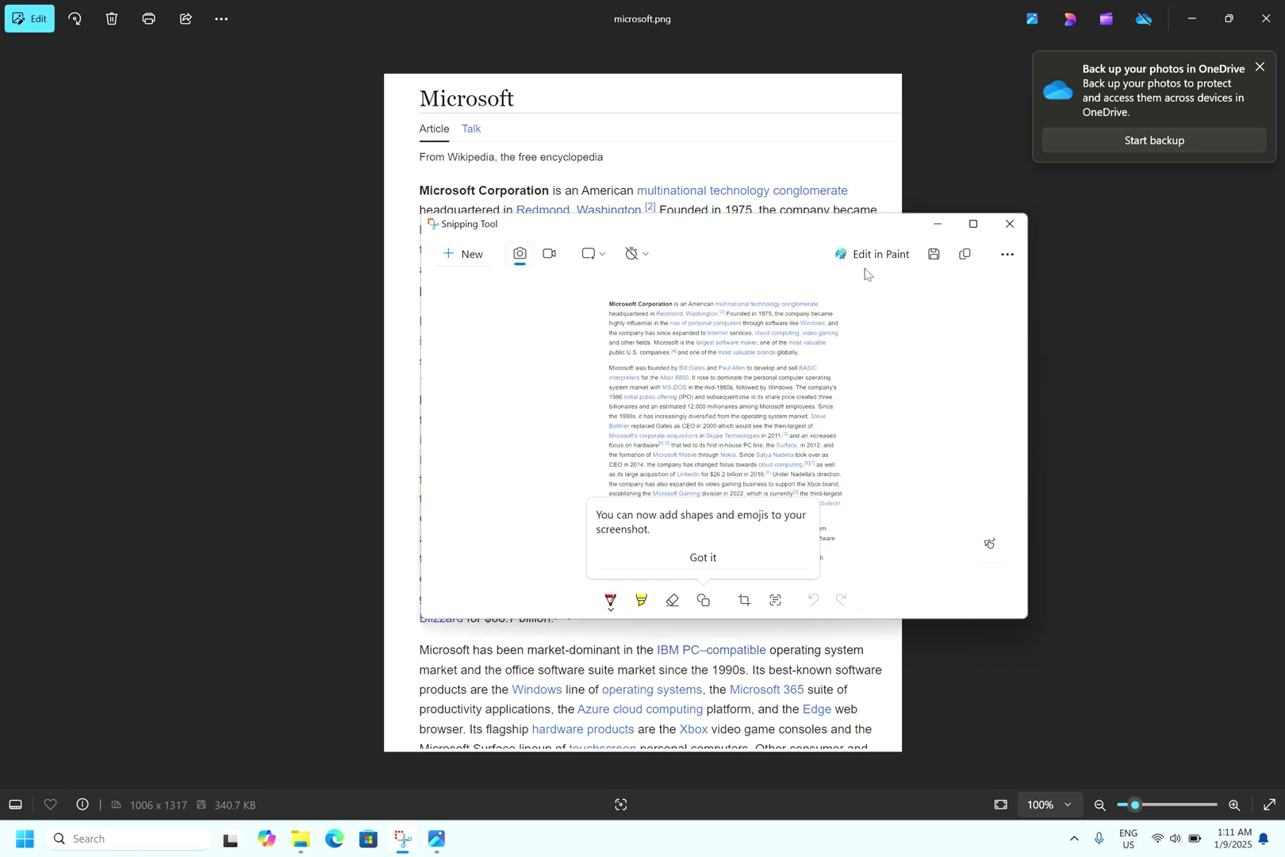
double_click(825, 230)
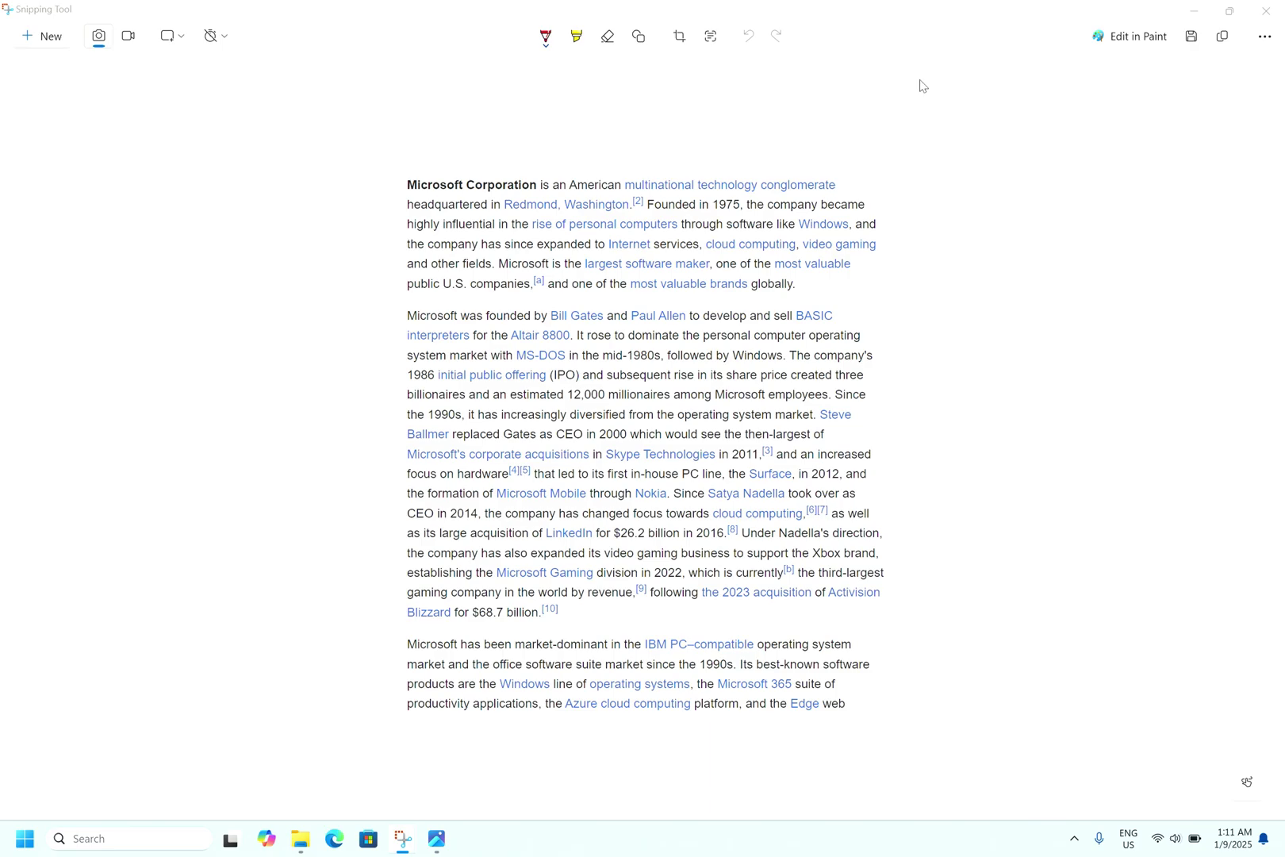
double_click(1044, 14)
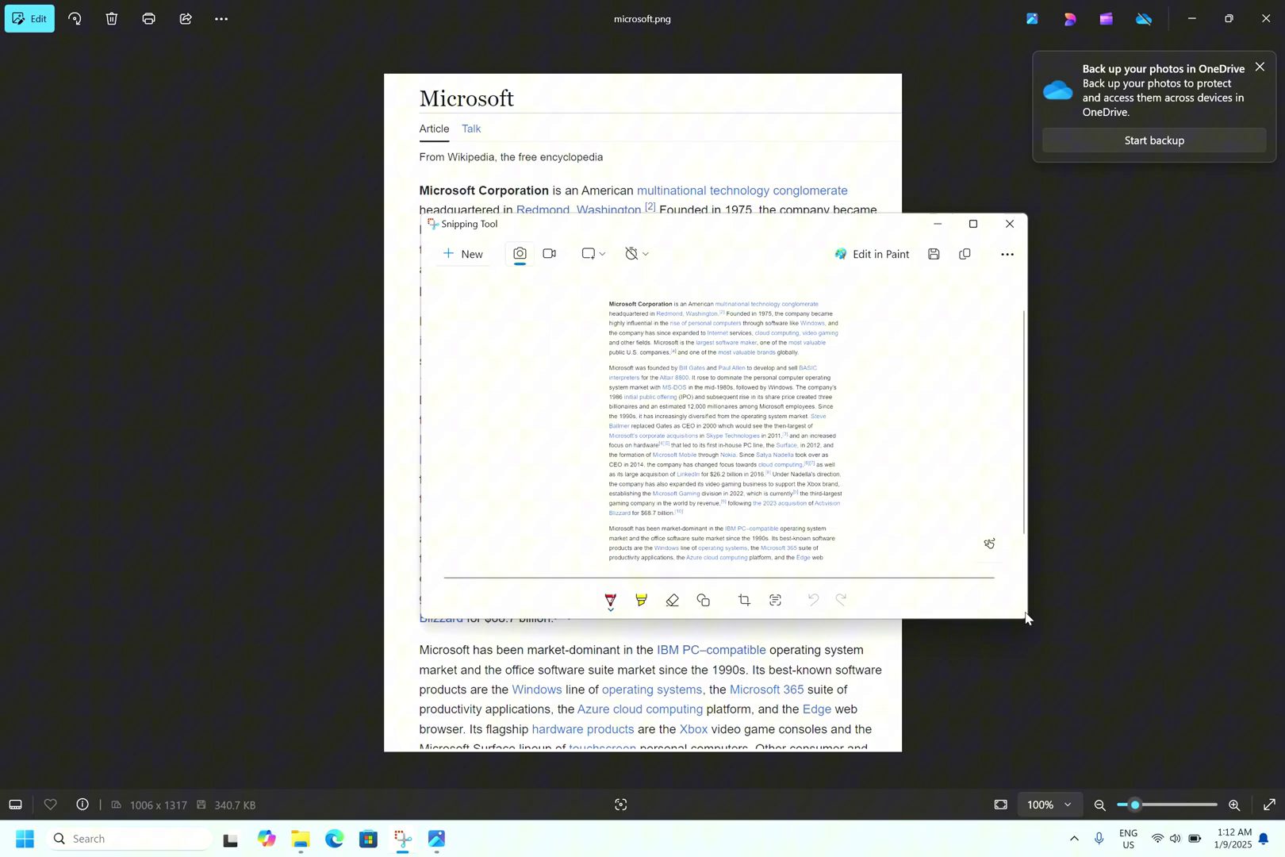
drag(1028, 617, 1162, 733)
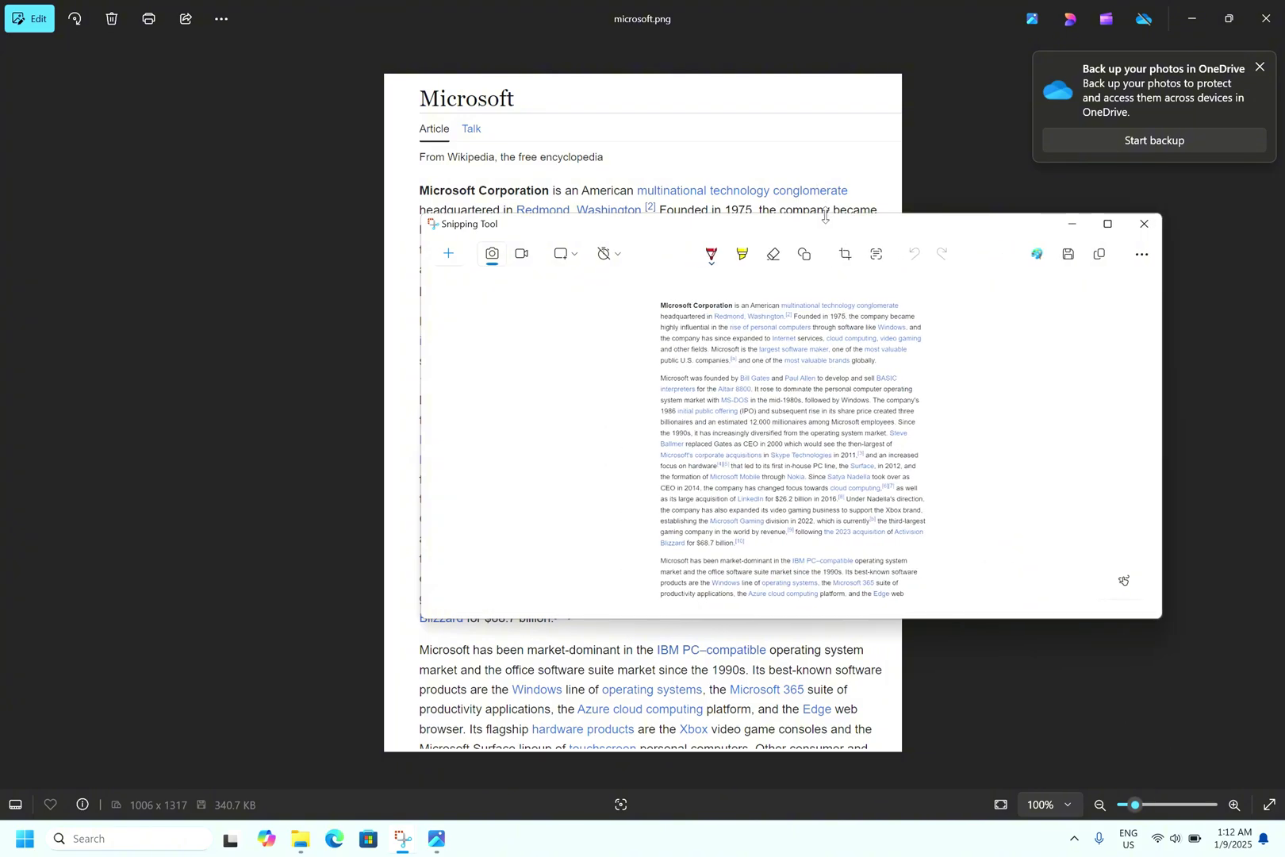
drag(825, 214, 821, 93)
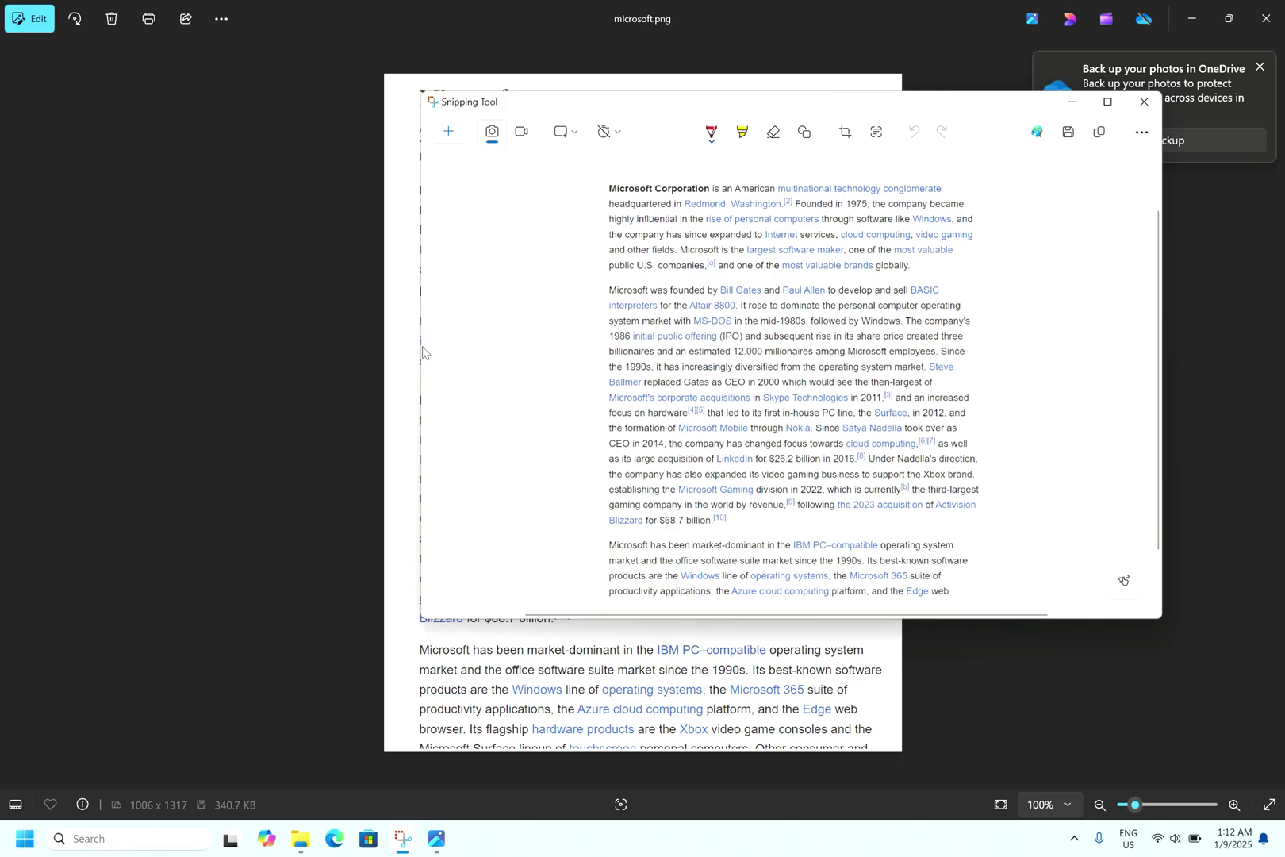
drag(422, 353, 228, 382)
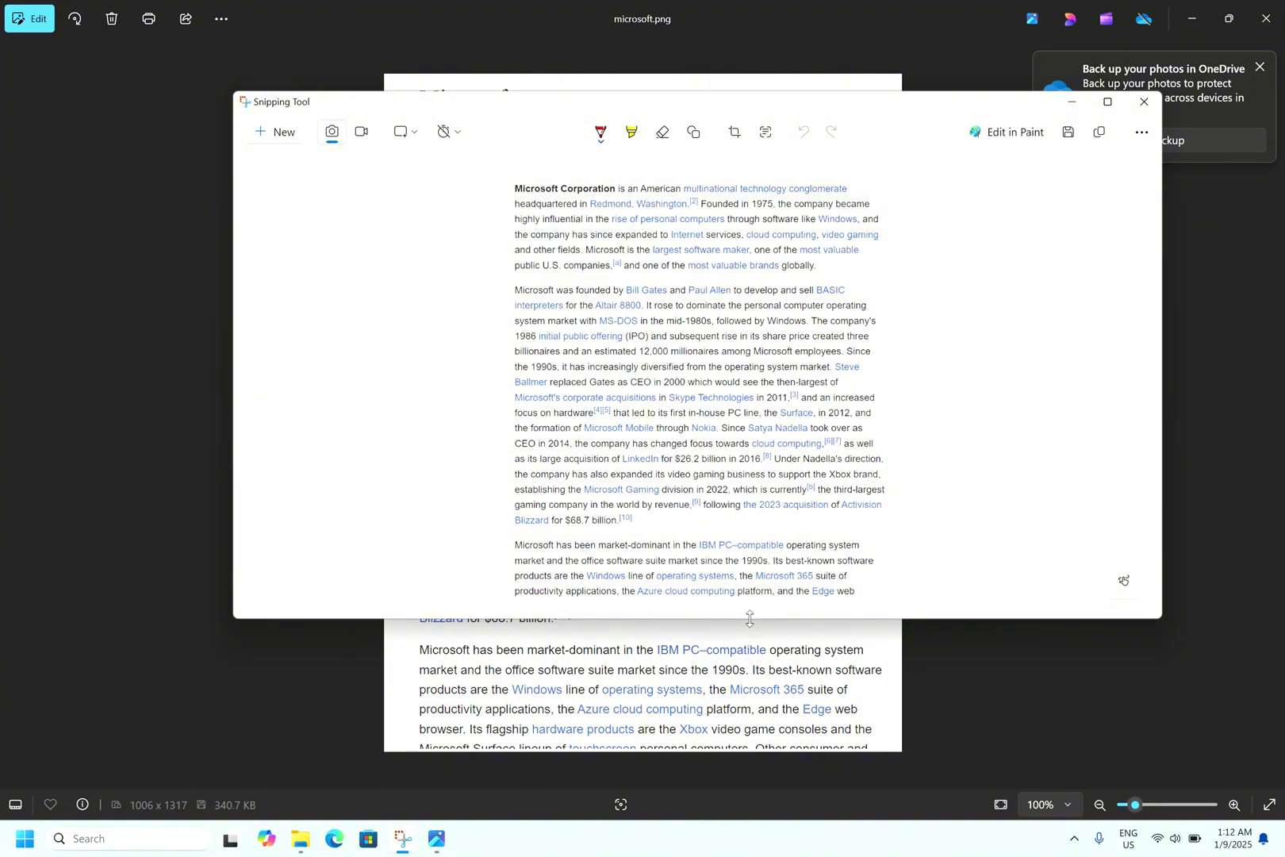
drag(750, 619, 764, 706)
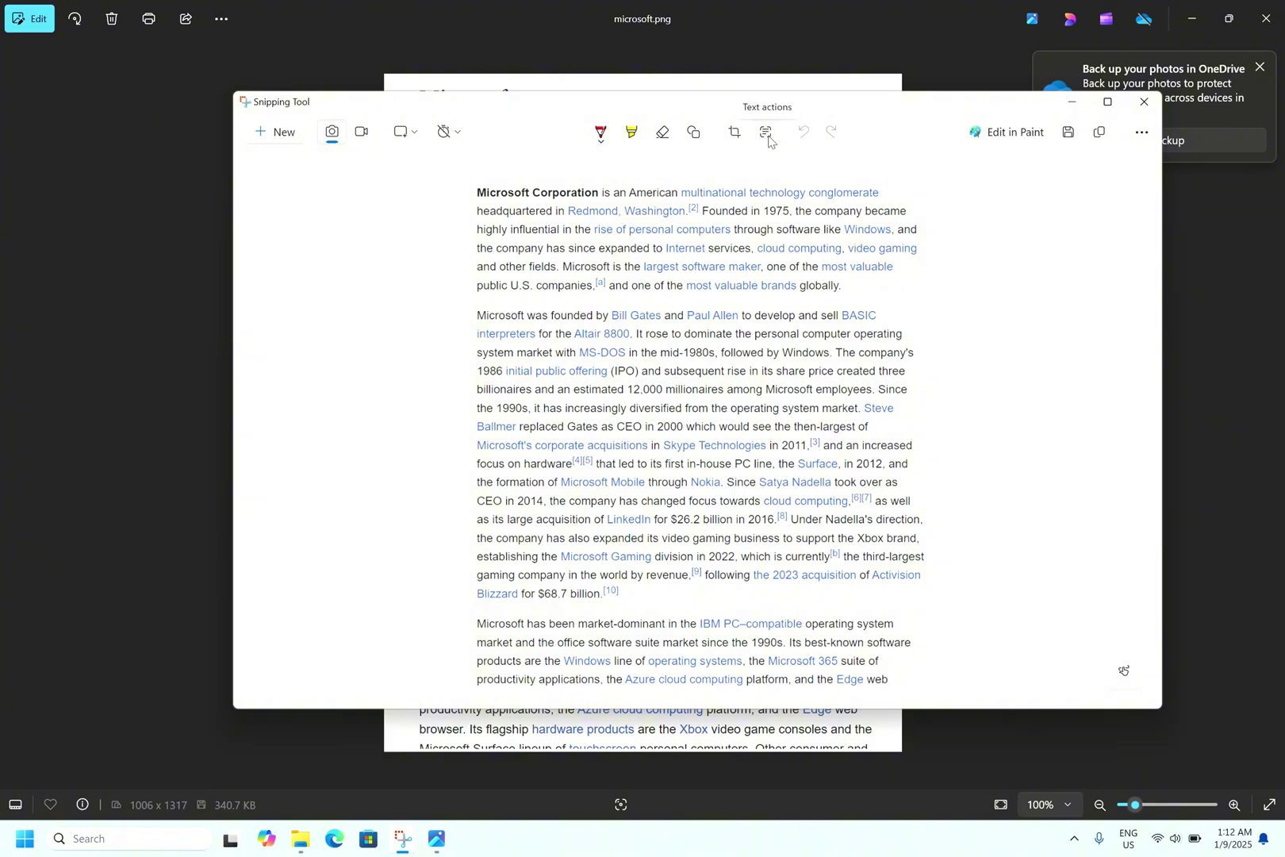
Step: Run Text actions on the snip and select the paragraph beginning 'Microsoft was founded'
click(768, 140)
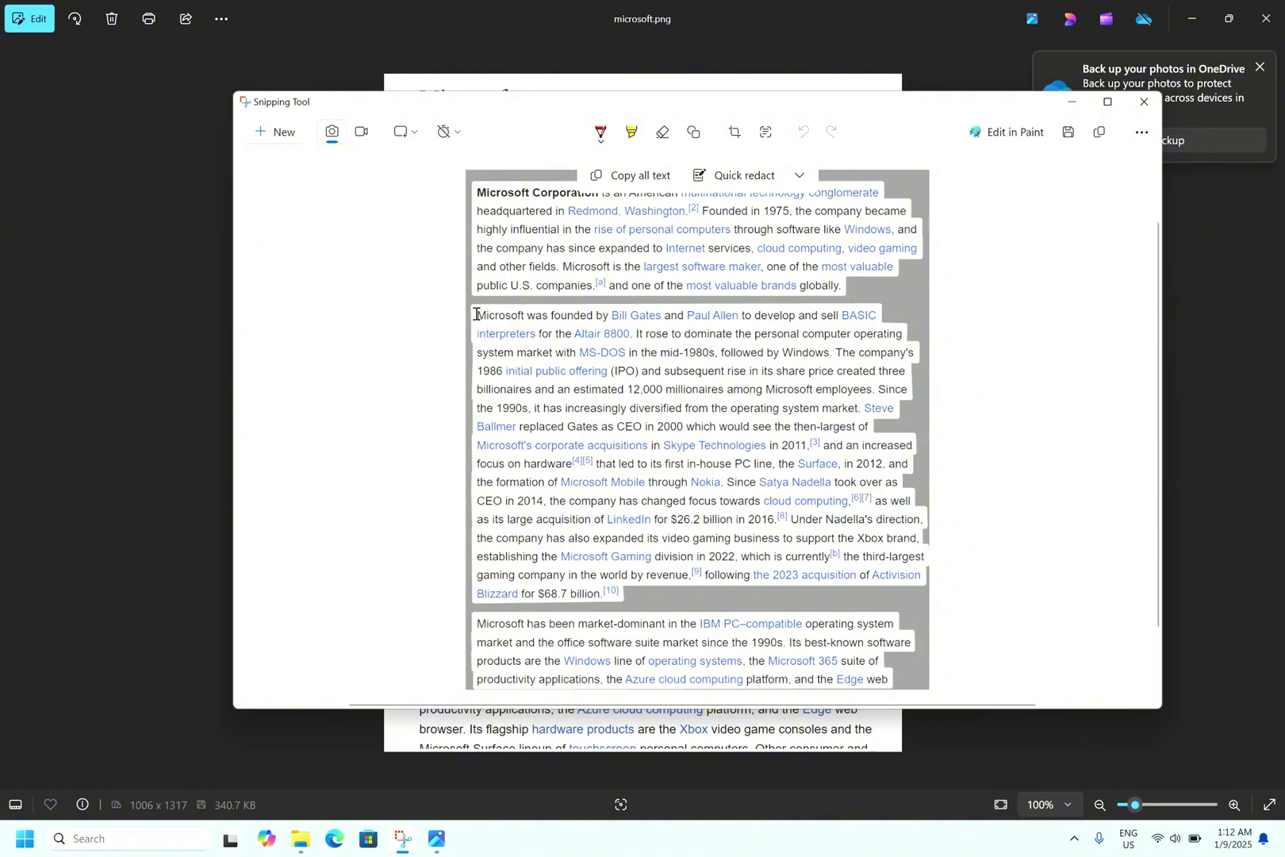
drag(477, 314, 869, 424)
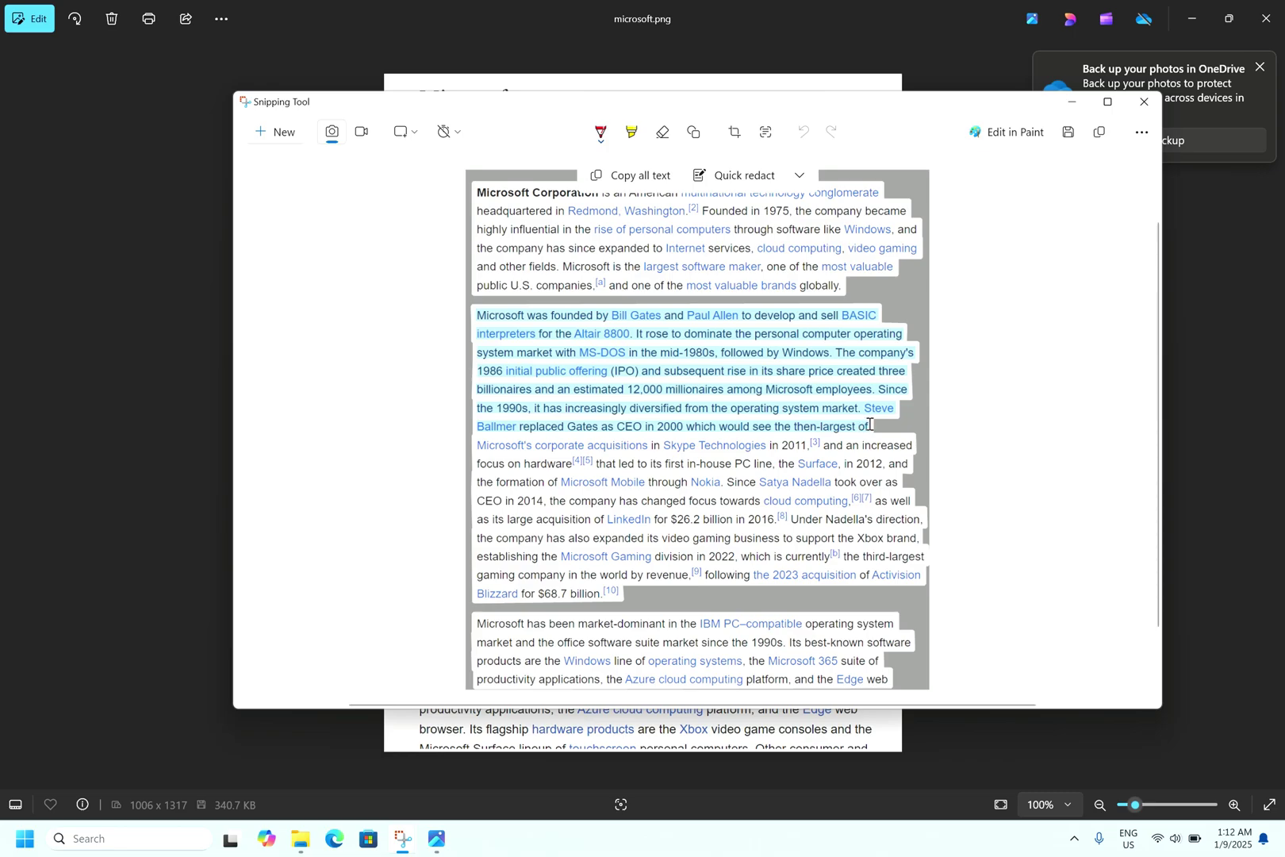
Step: Copy the selected paragraph's text and paste it into Notepad's driver.txt, replacing the URL
right_click(803, 381)
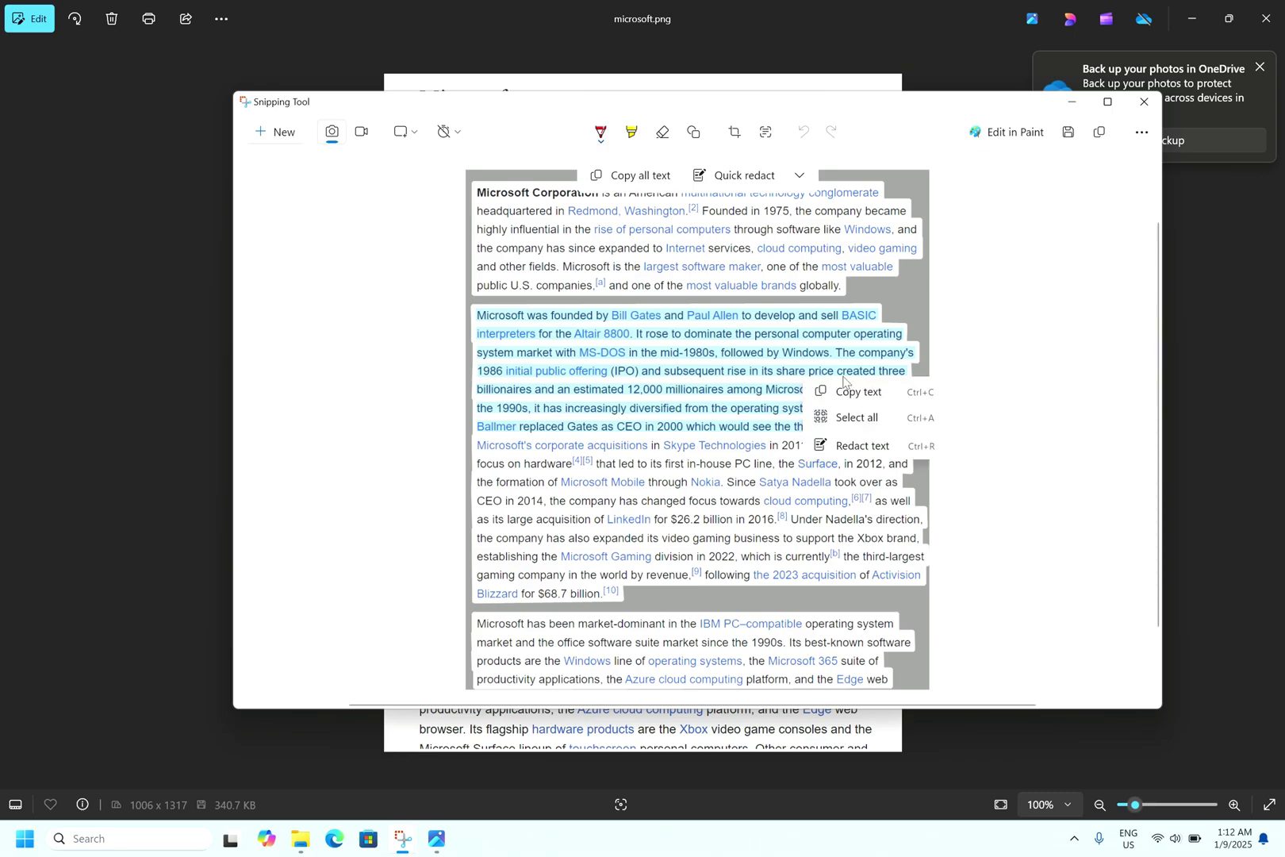
click(870, 397)
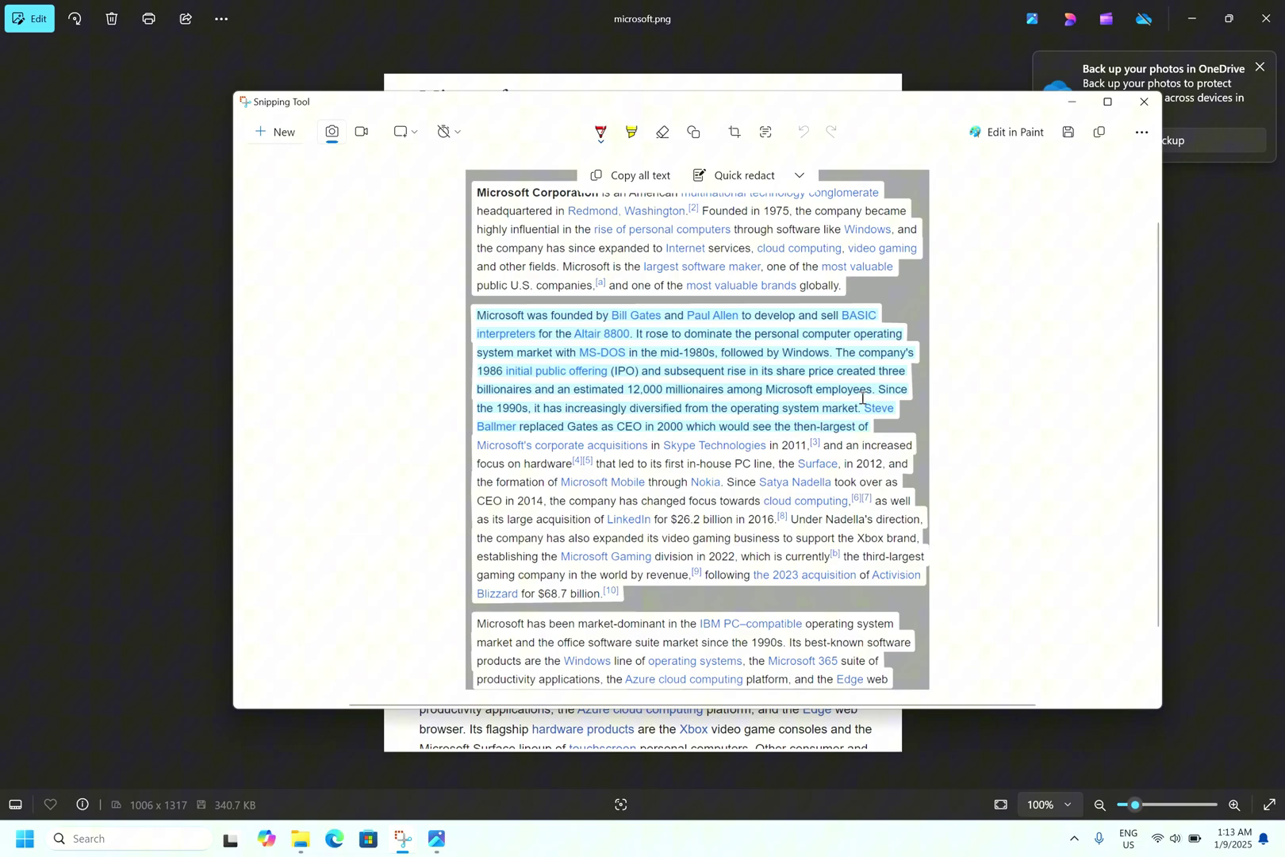
click(180, 843)
text(n)
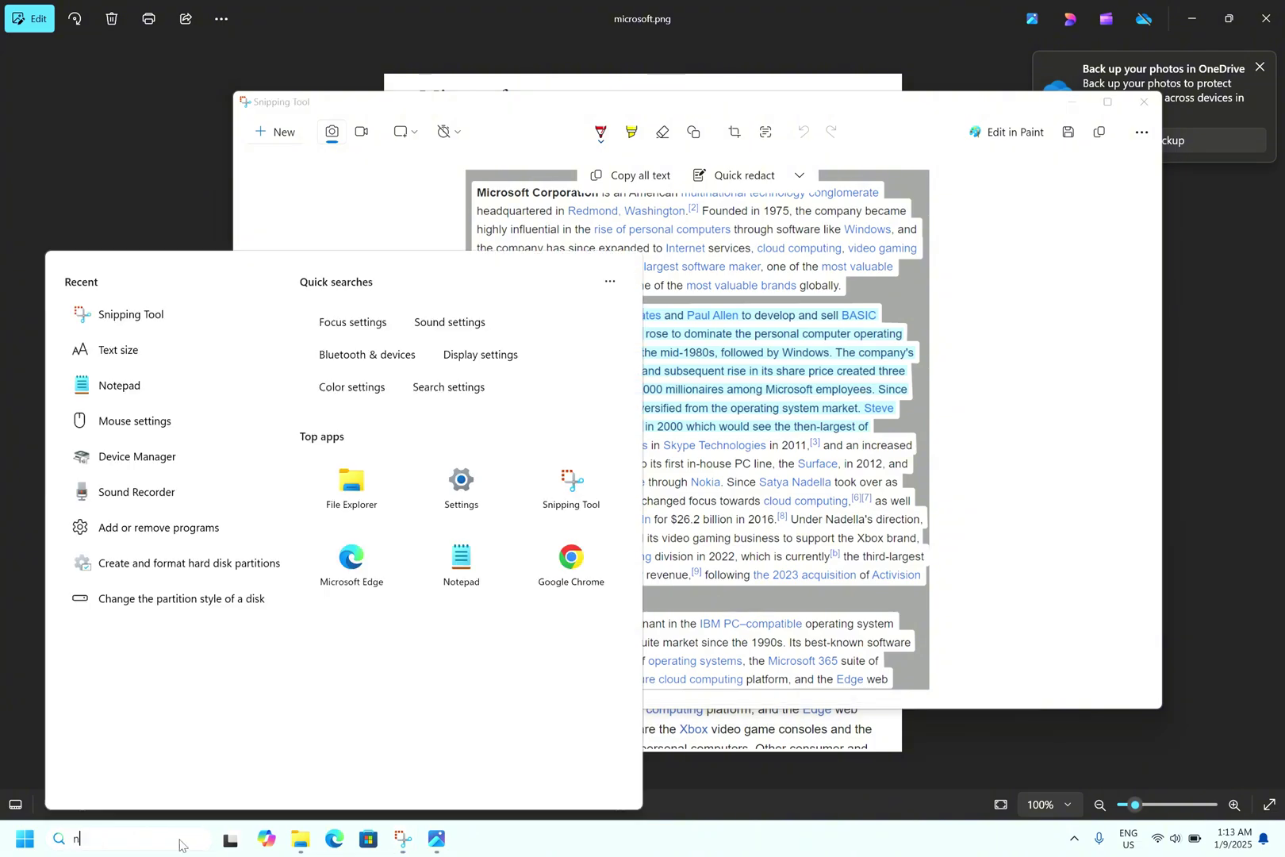
text(otepad)
key(Return)
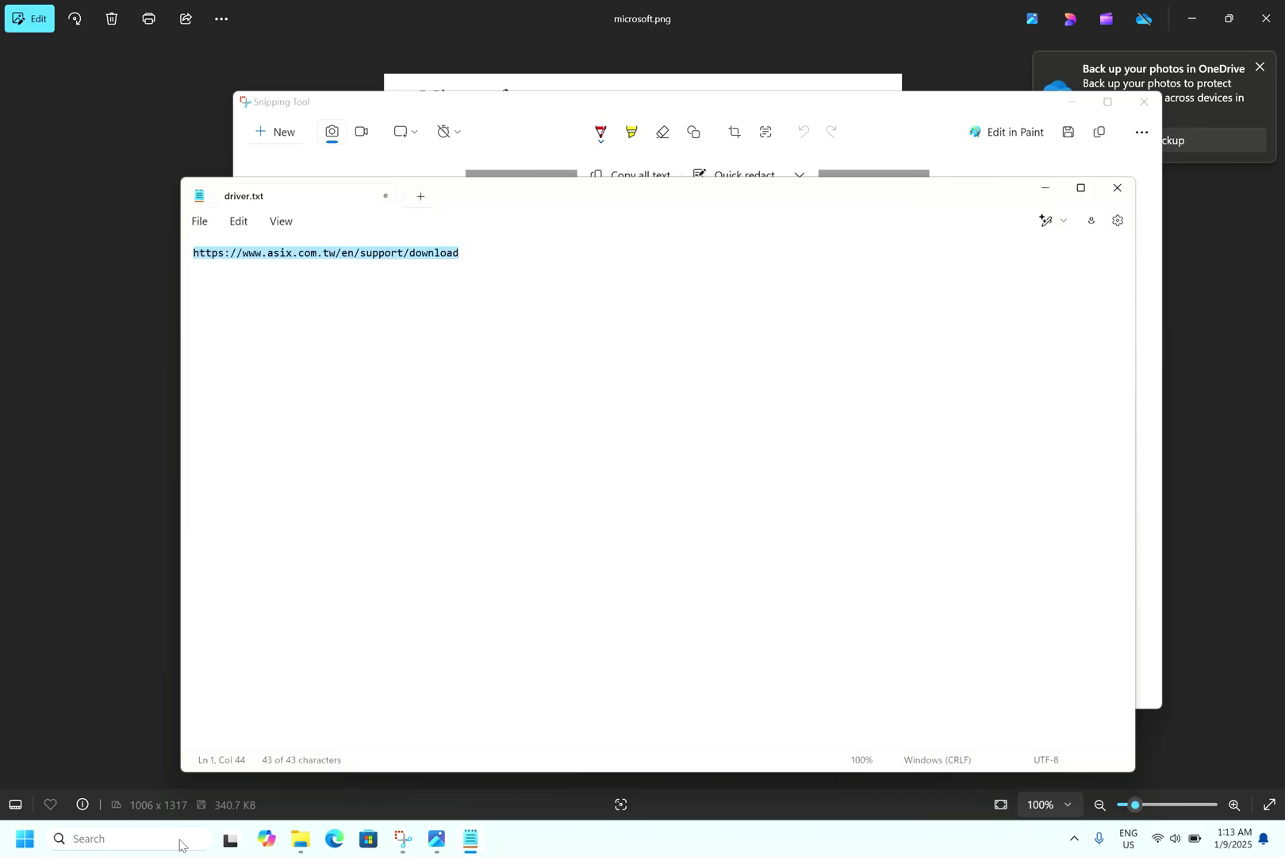
key(BackSpace)
key(ctrl+v)
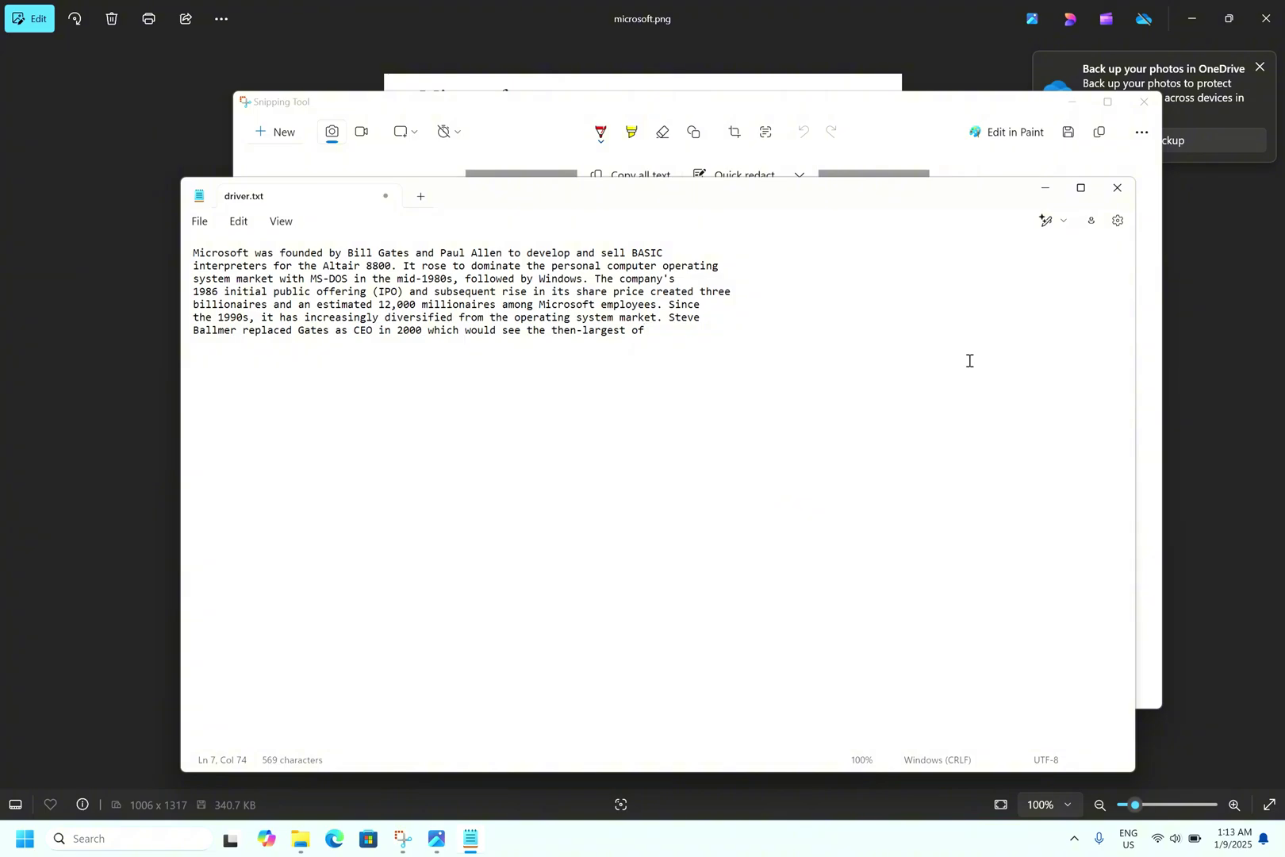
Step: Minimize Notepad, open Snipping Tool's settings from the more-options menu, and scroll to Shortcuts
click(1045, 190)
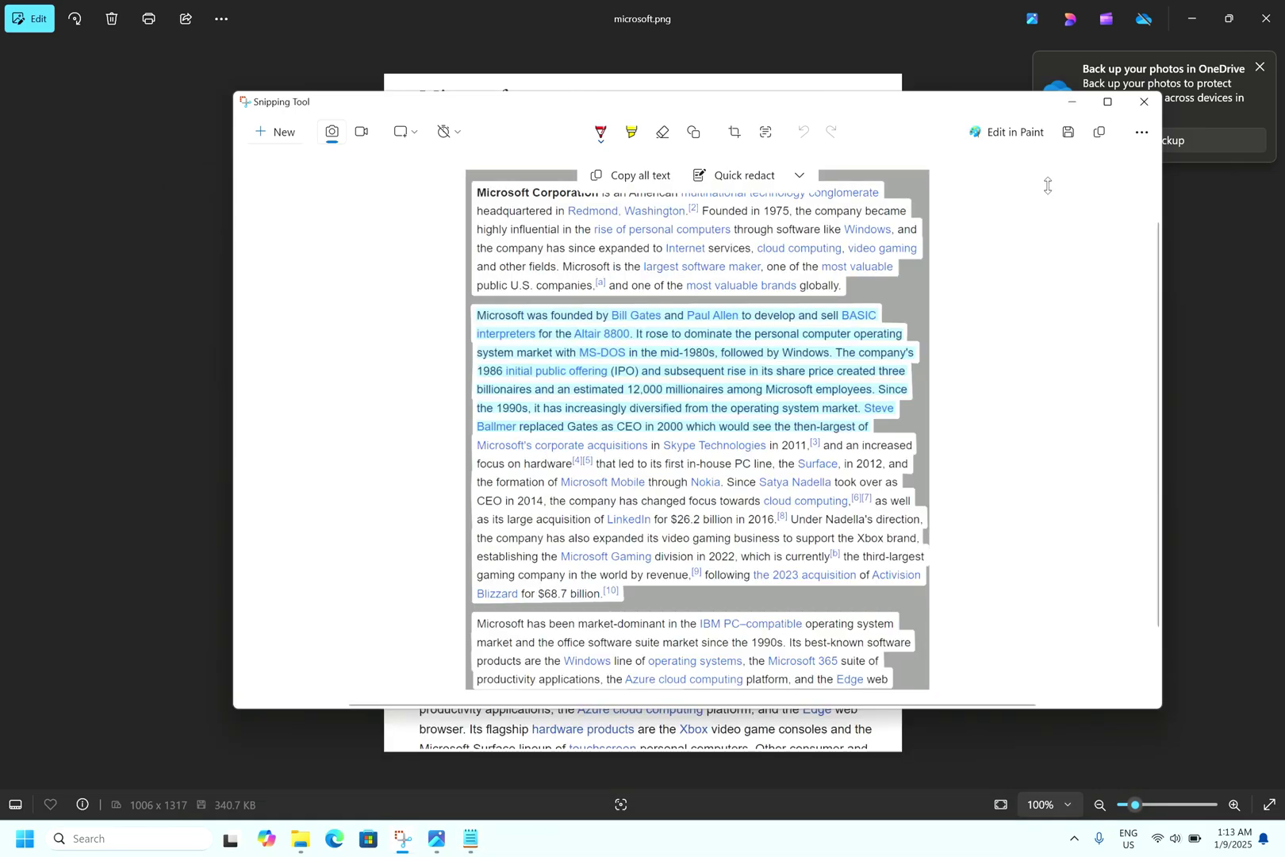
click(1143, 133)
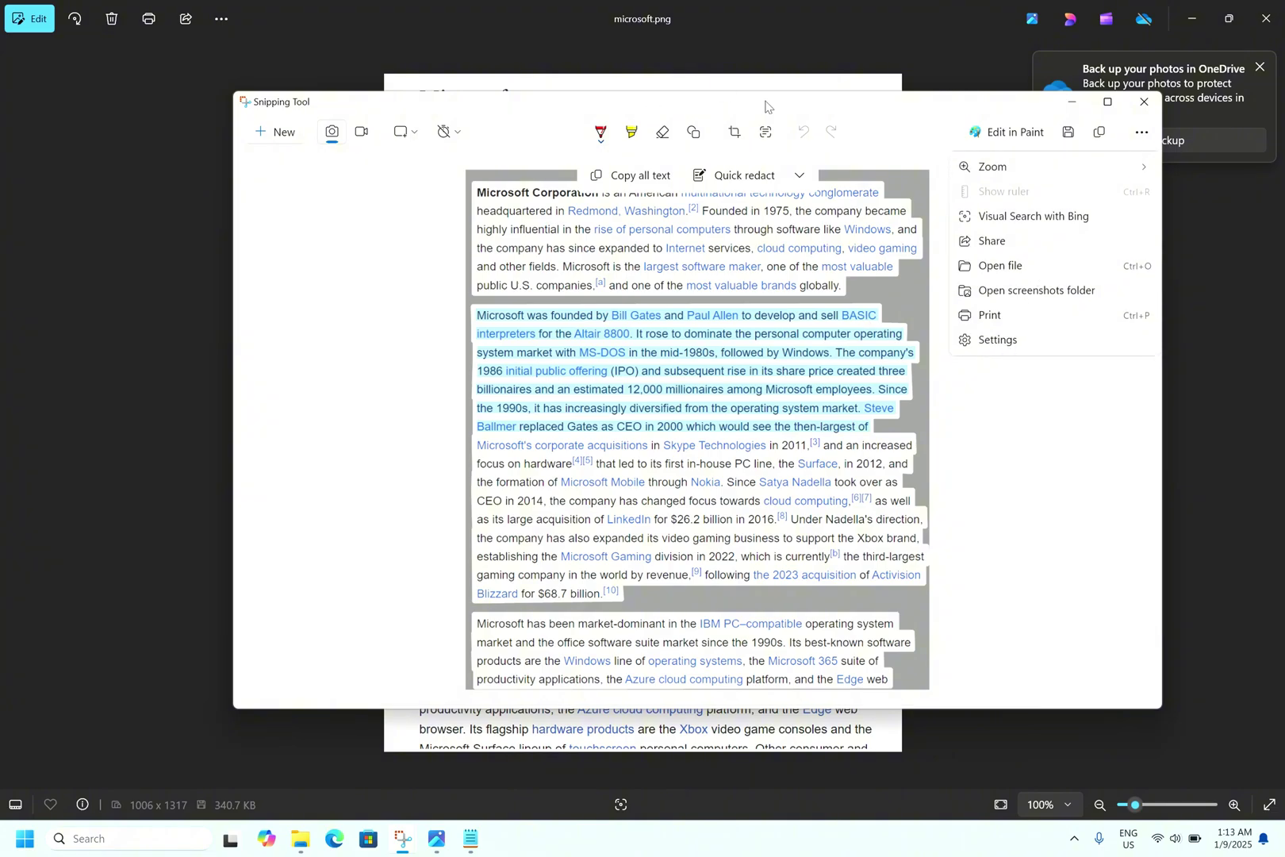
click(149, 840)
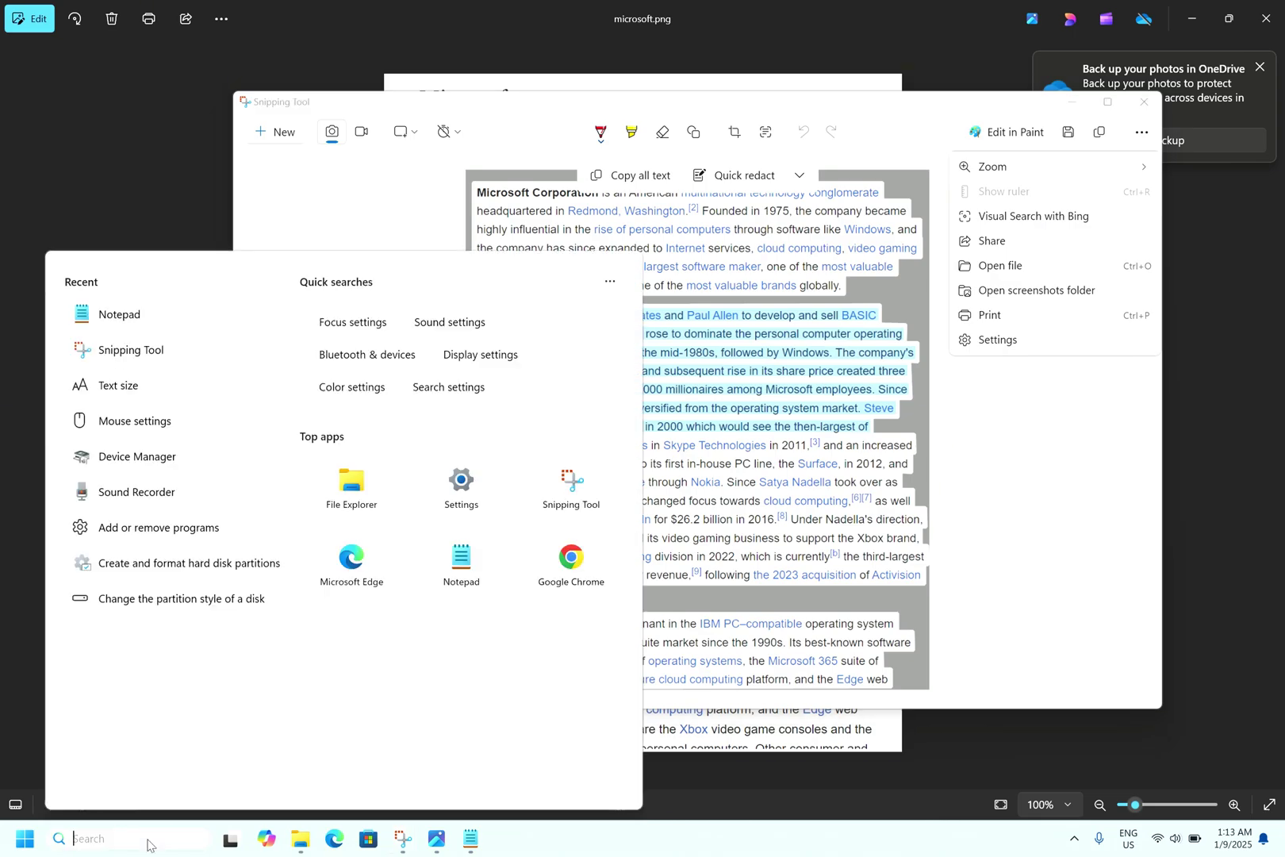
click(998, 547)
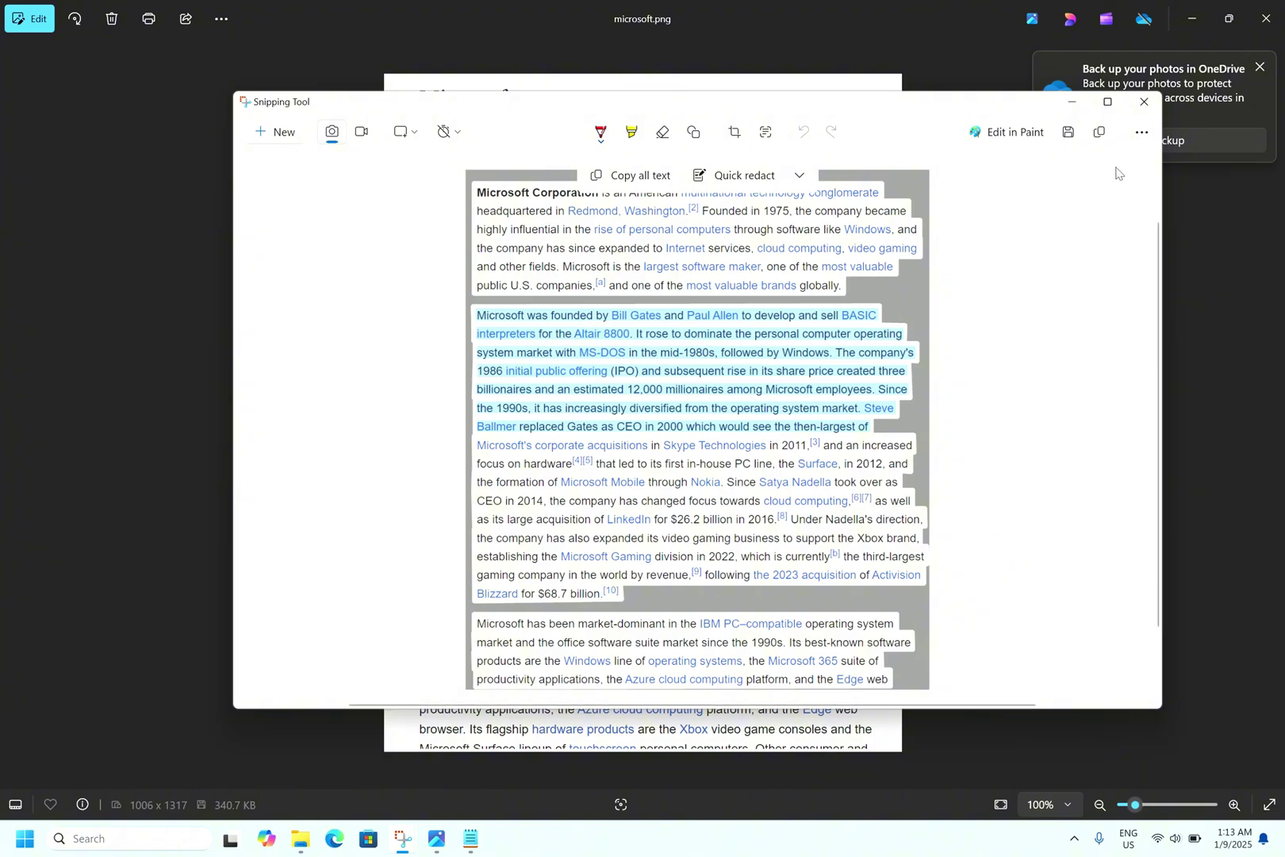
click(1143, 134)
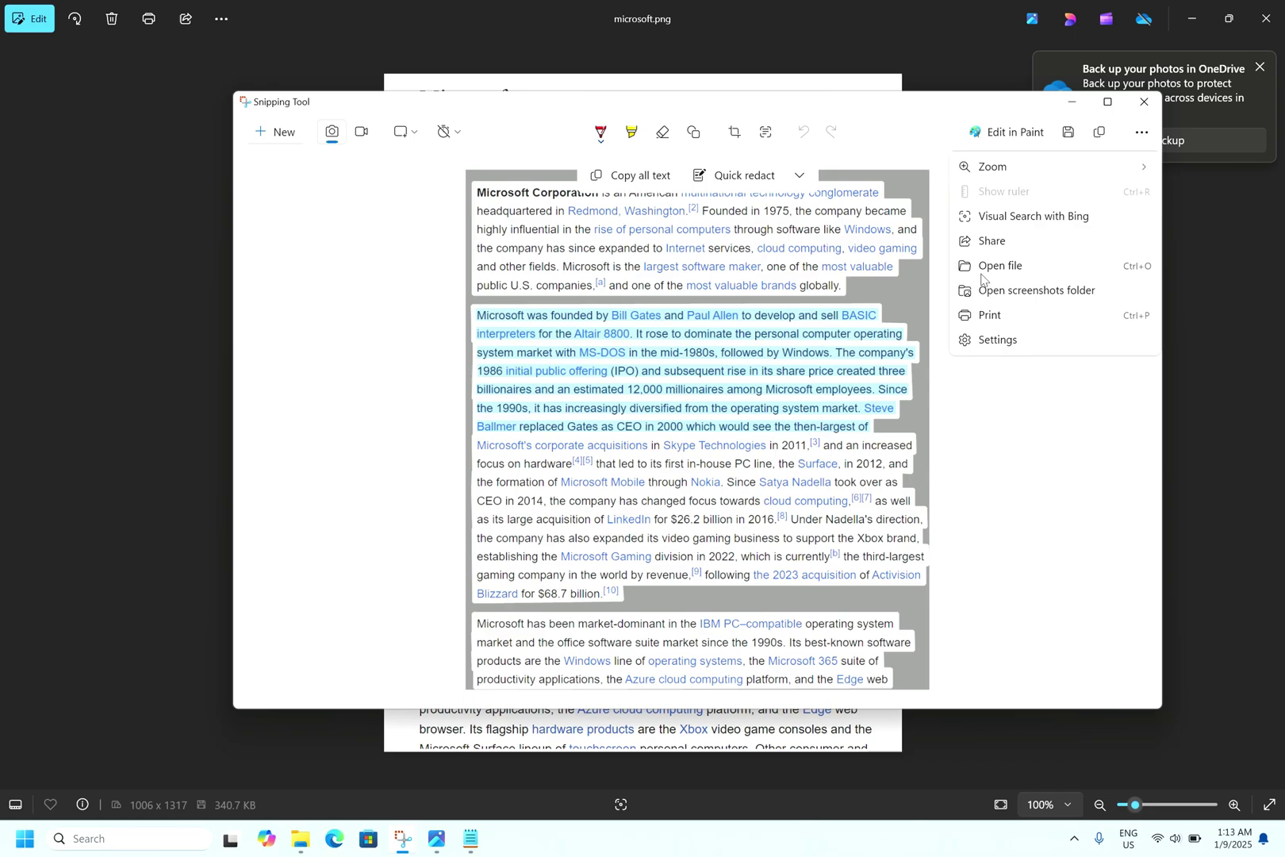
click(998, 341)
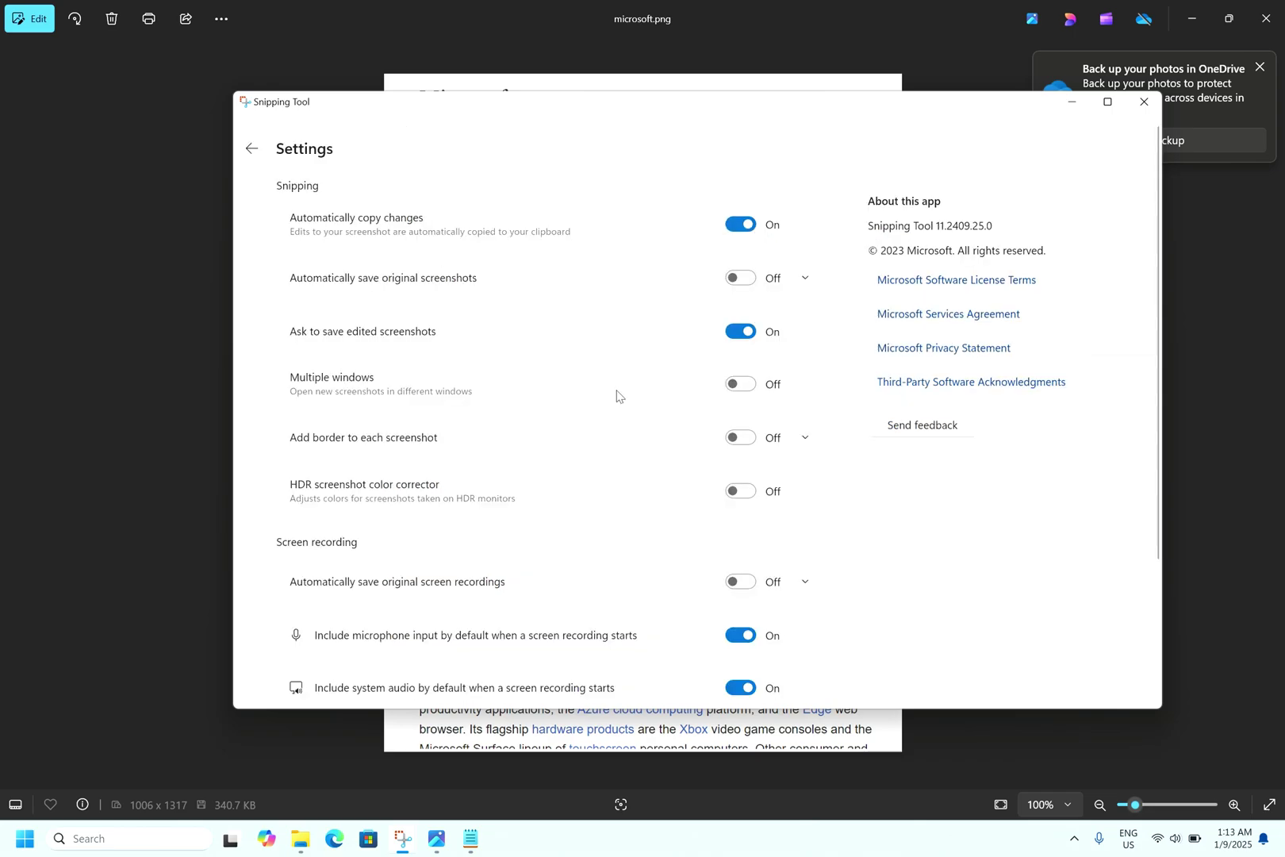
scroll(617, 397, down, 5)
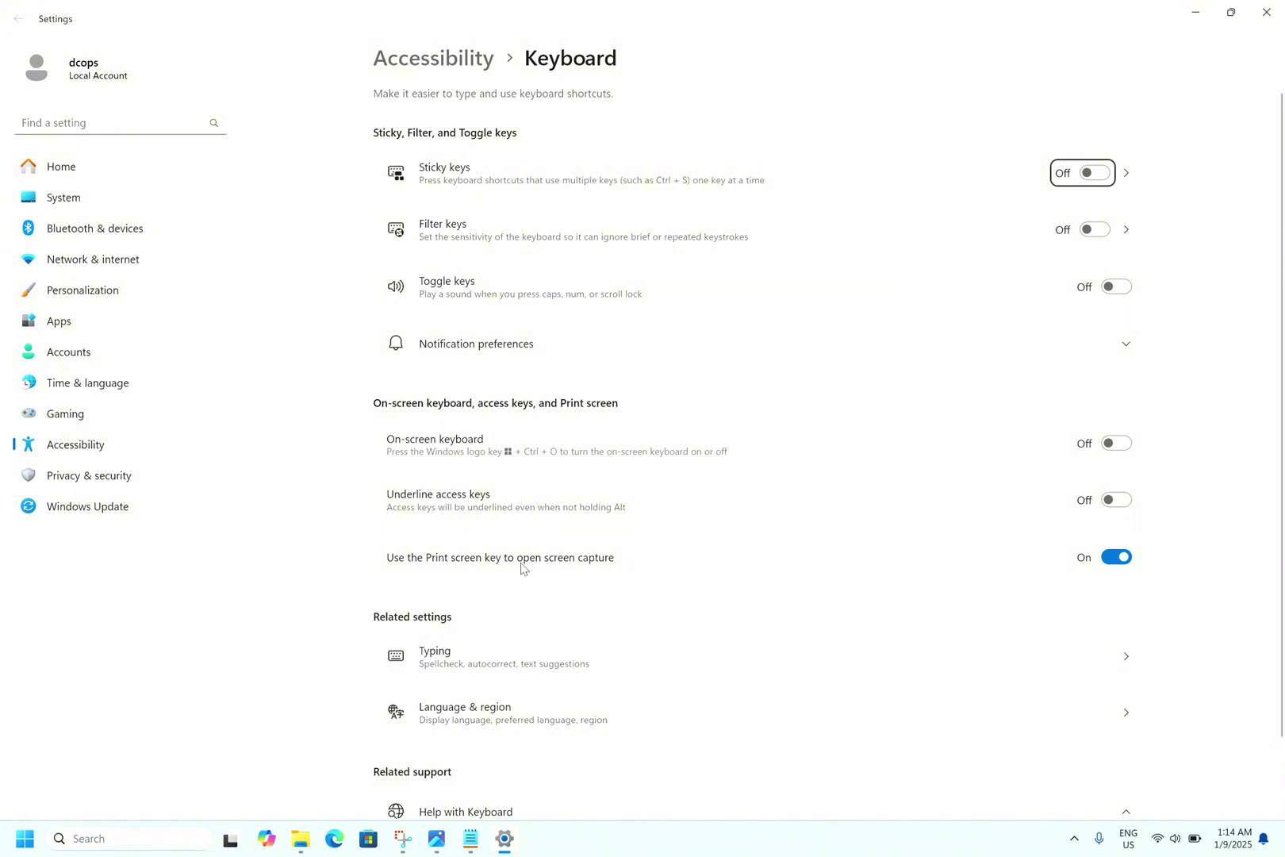
Step: Toggle 'Use the Print screen key to open screen capture' off and back on
click(1116, 559)
click(1117, 558)
Step: Minimize Settings and the Snipping Tool settings window, then close the microsoft.png viewer
click(1203, 13)
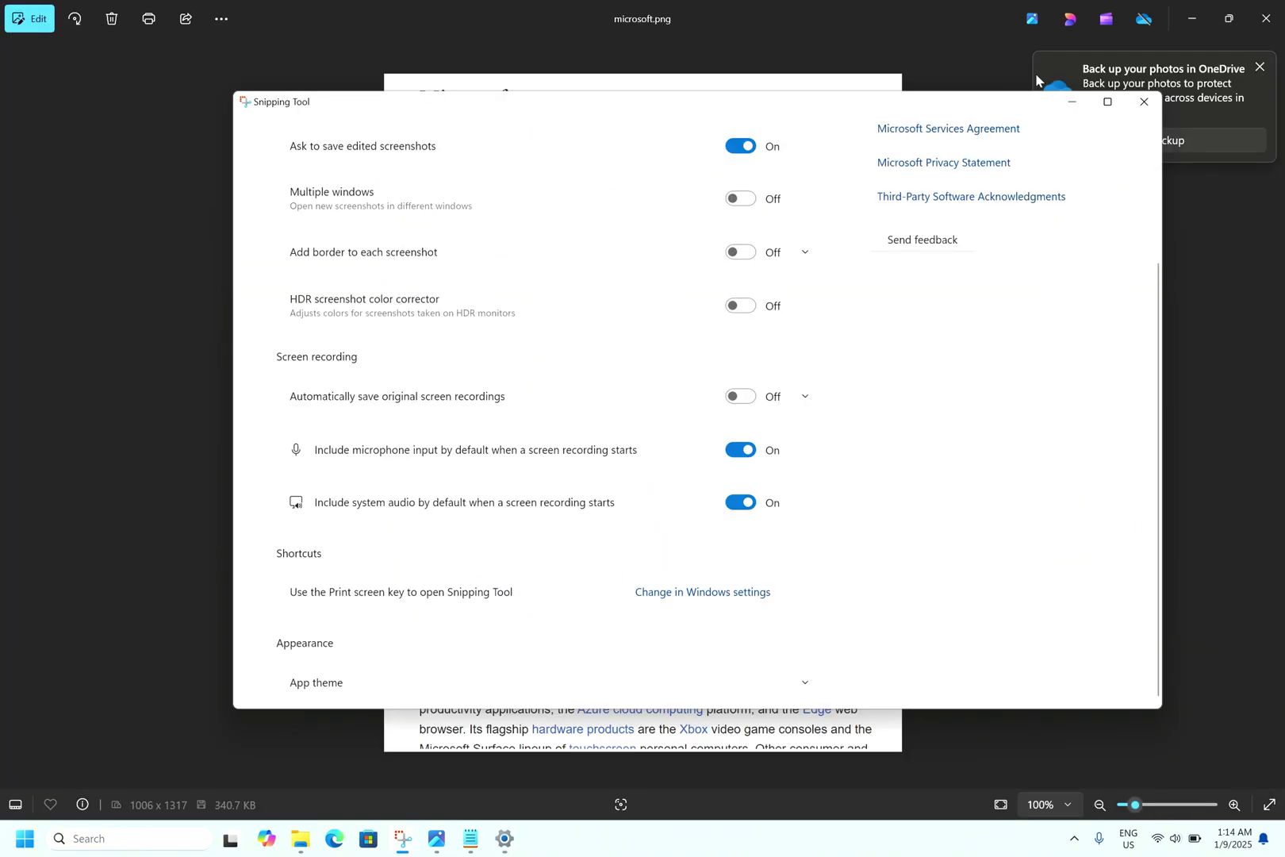
click(1071, 103)
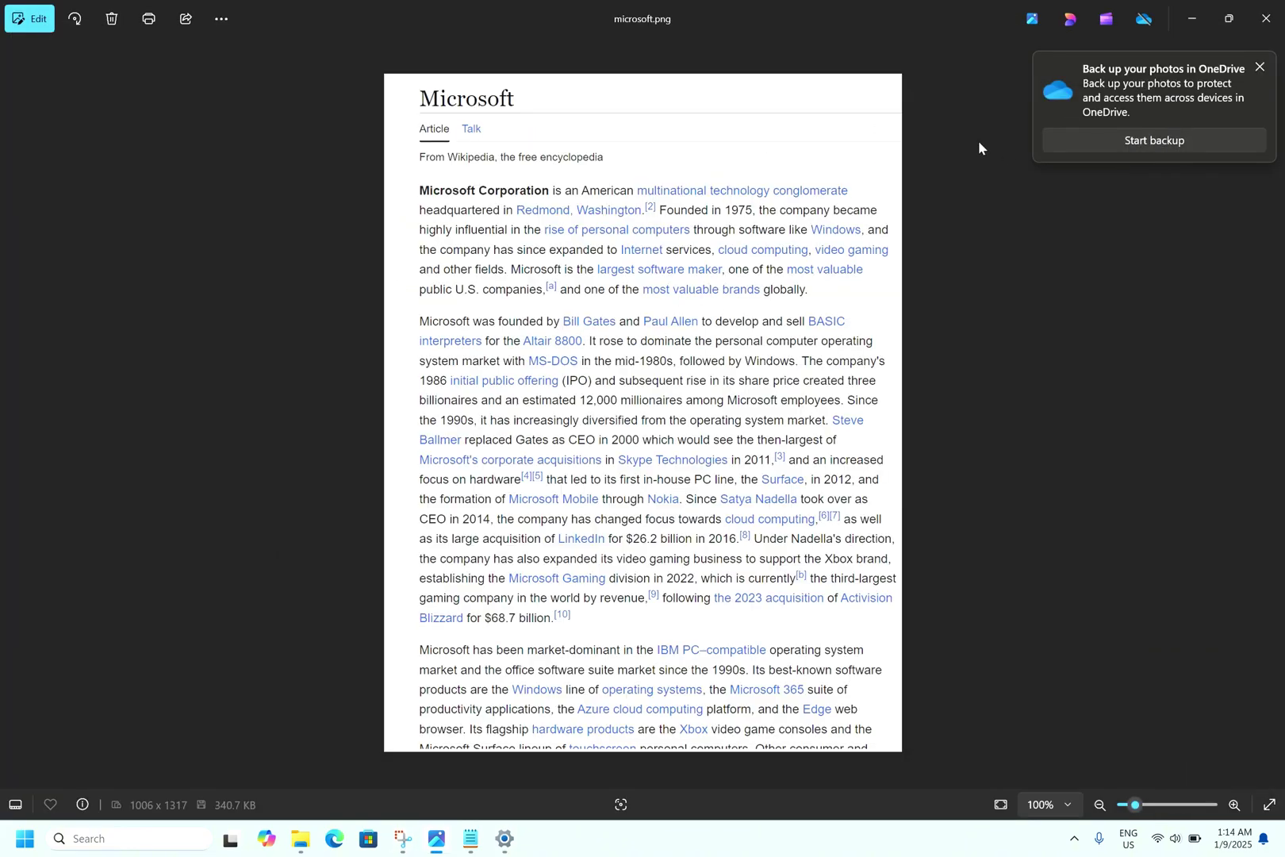
click(1266, 19)
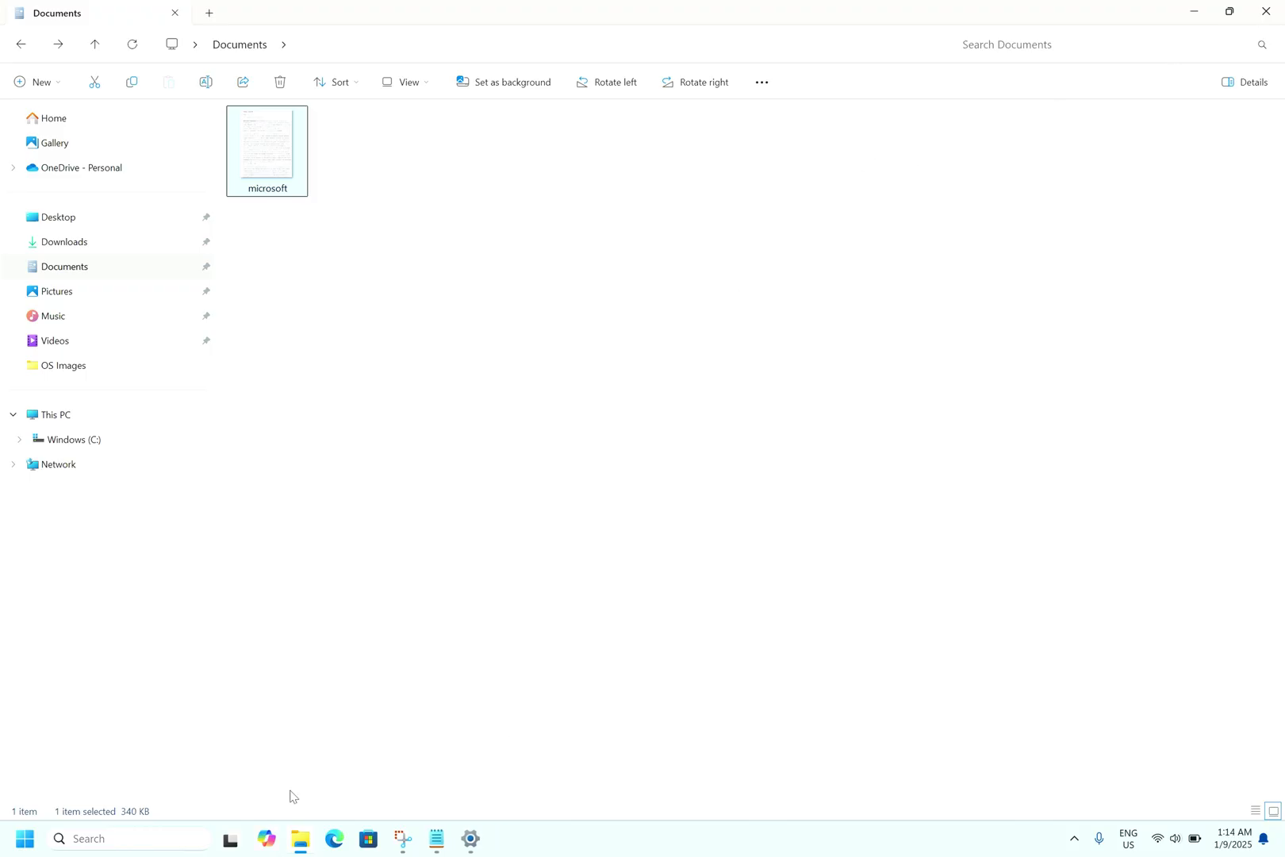
Step: Reopen Snipping Tool by searching 'sni' and go back from settings to the editor
click(153, 845)
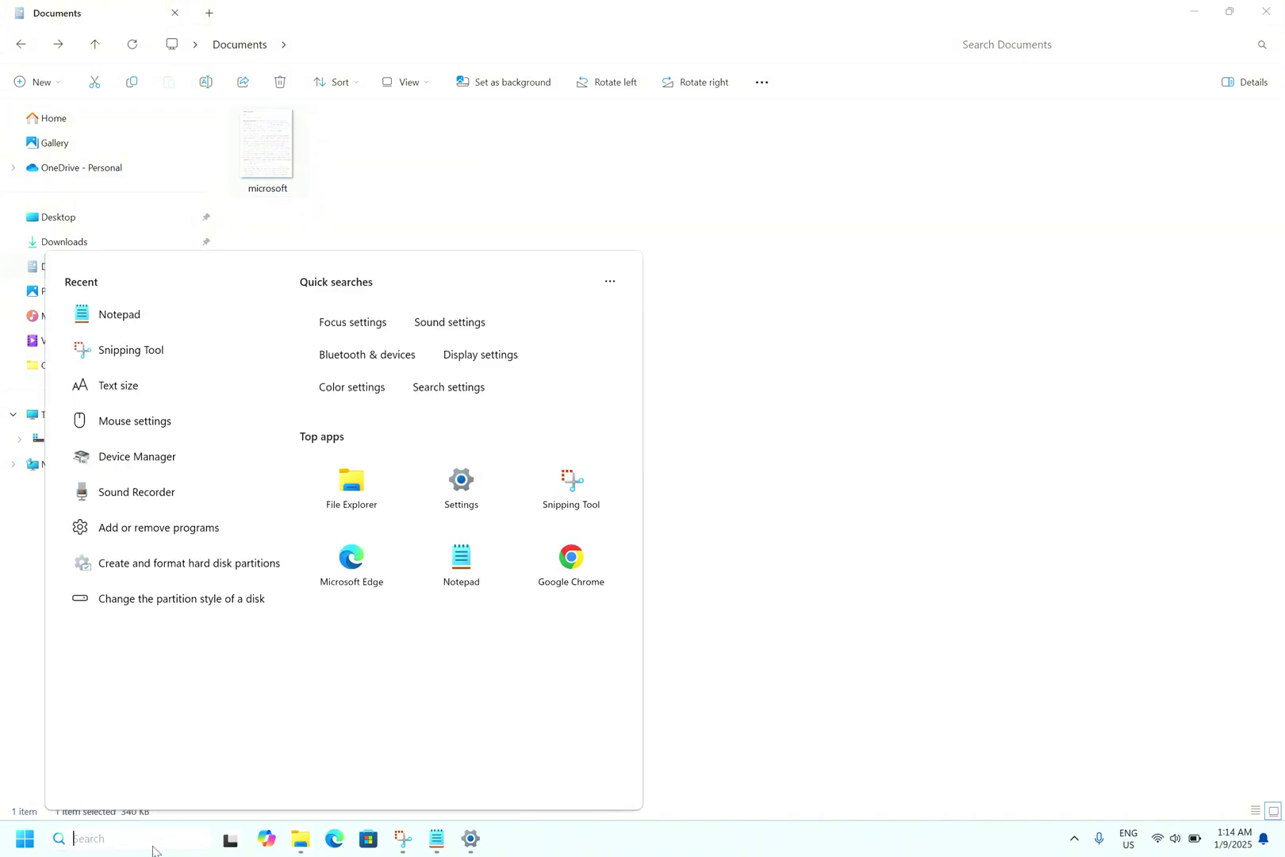
text(sni)
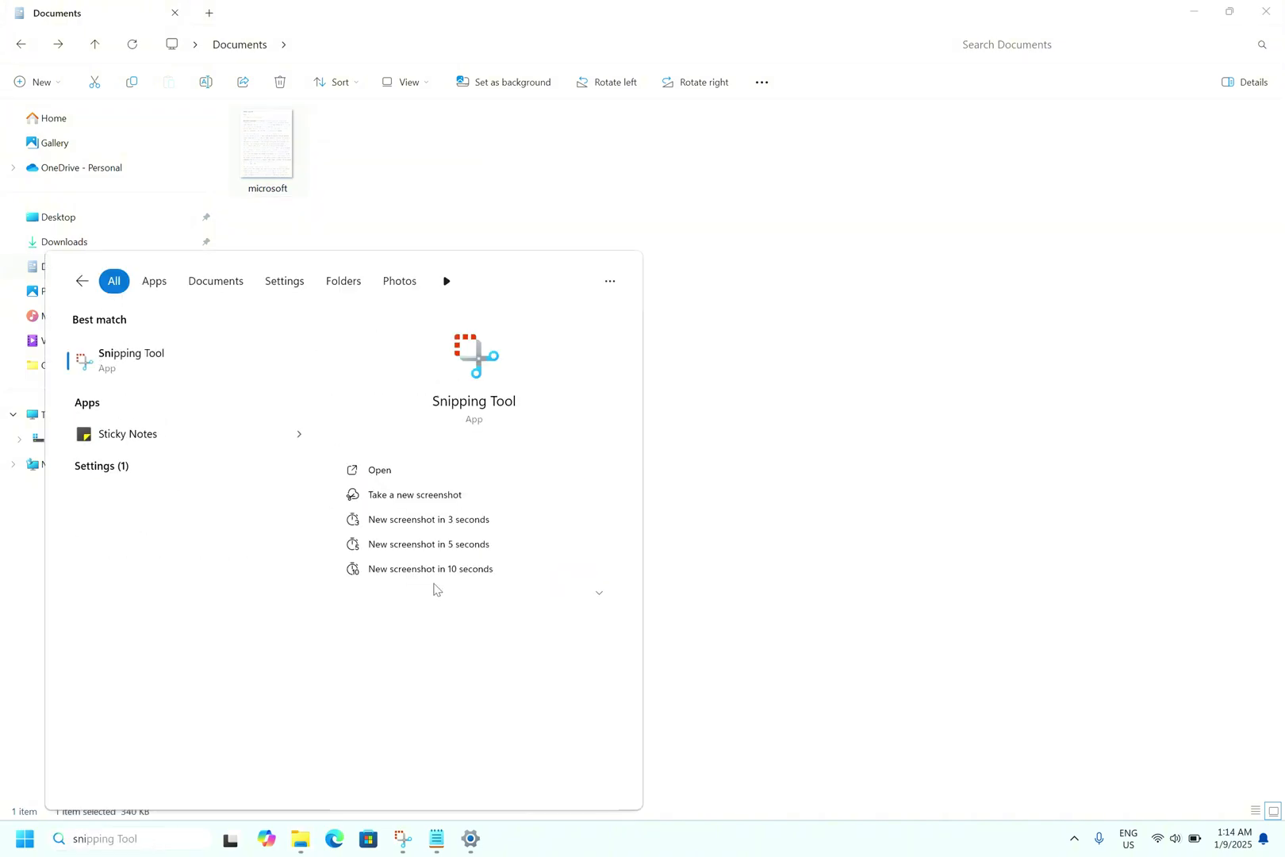
click(391, 470)
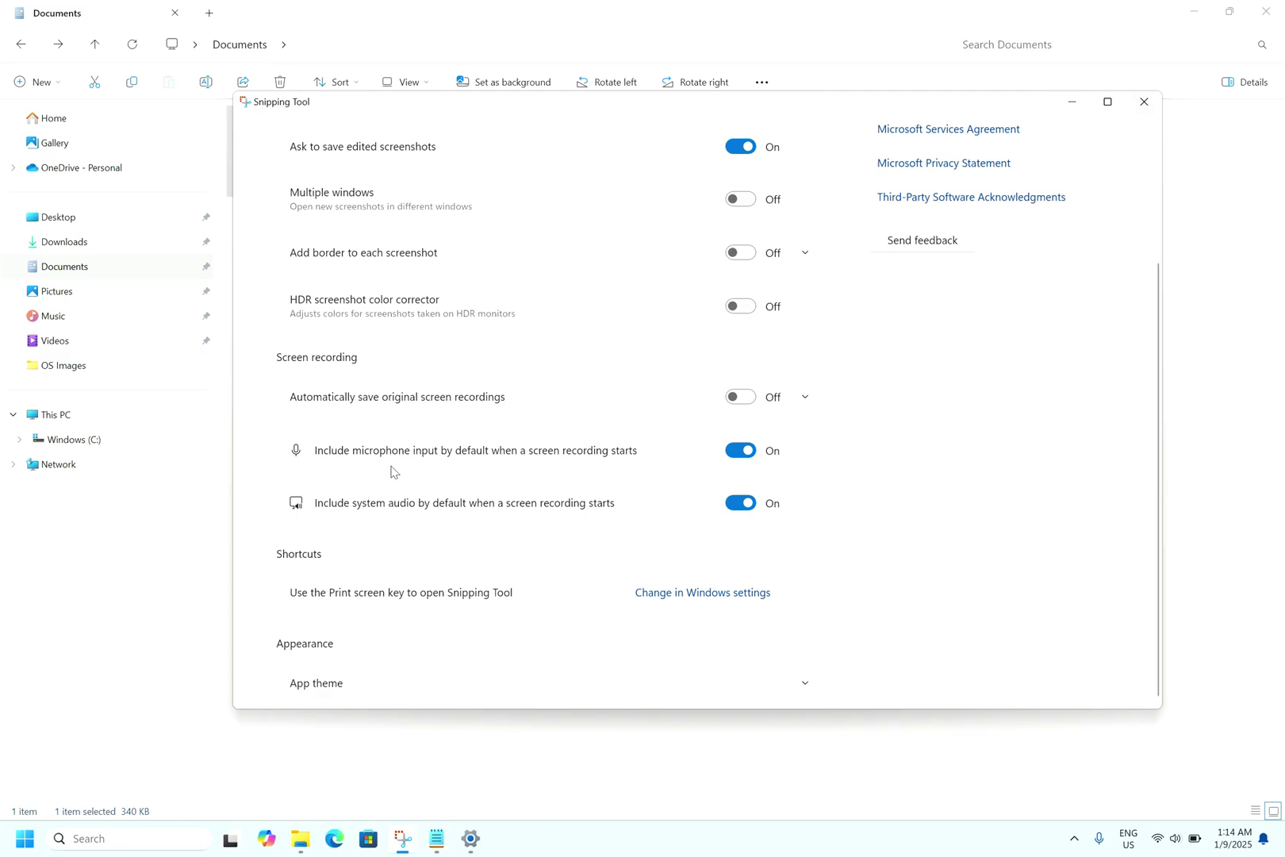
scroll(412, 200, down, 1)
scroll(412, 200, up, 5)
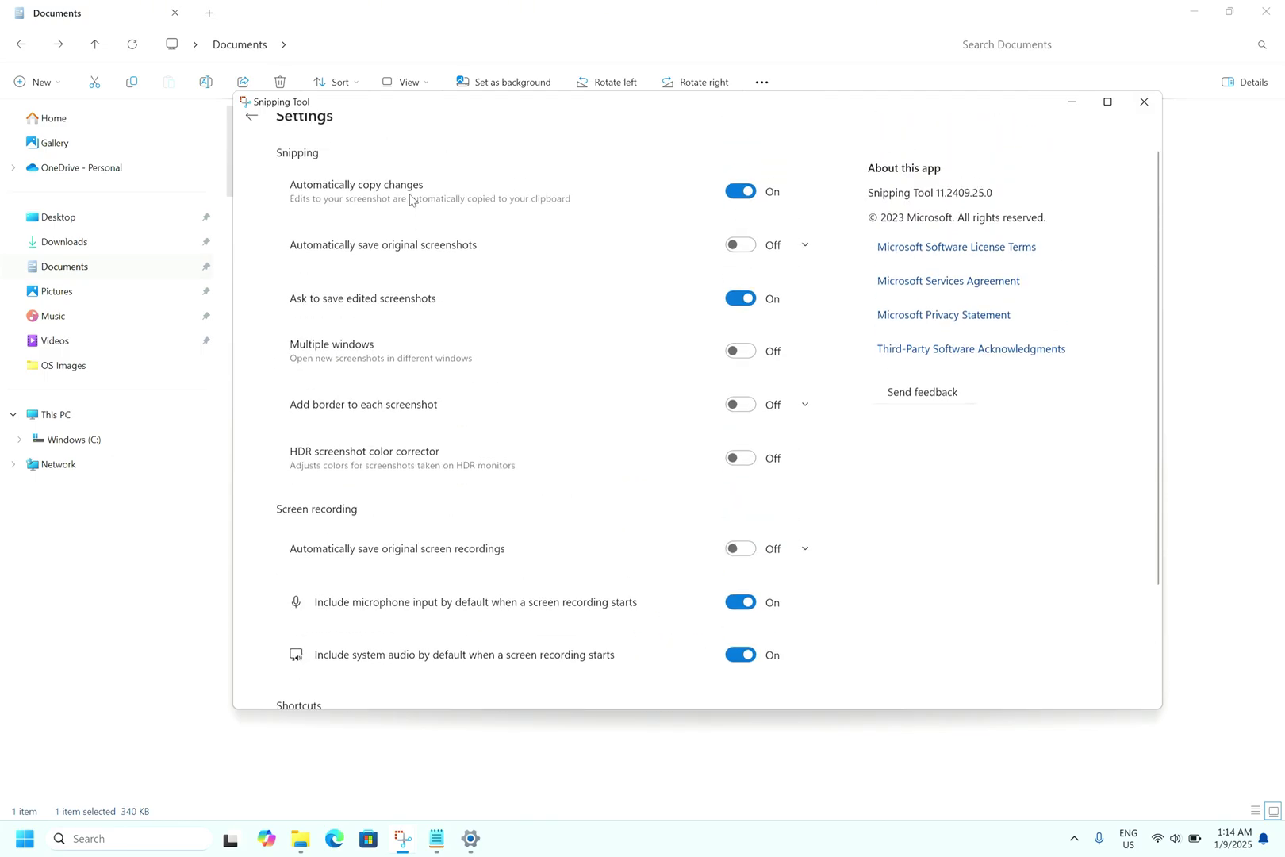
click(250, 157)
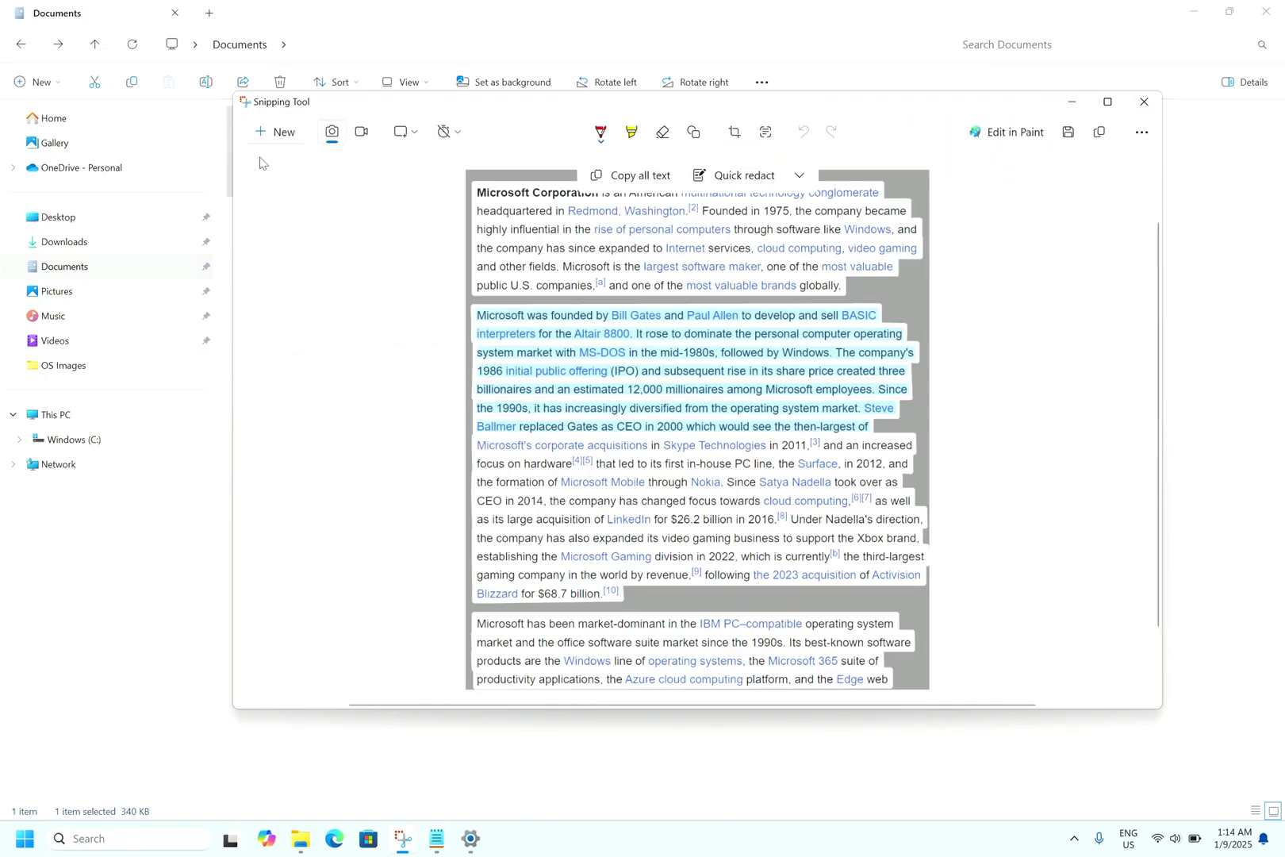
Step: Start a new snip without saving the current one, cancel the capture overlay, and refocus Snipping Tool
click(296, 134)
click(698, 452)
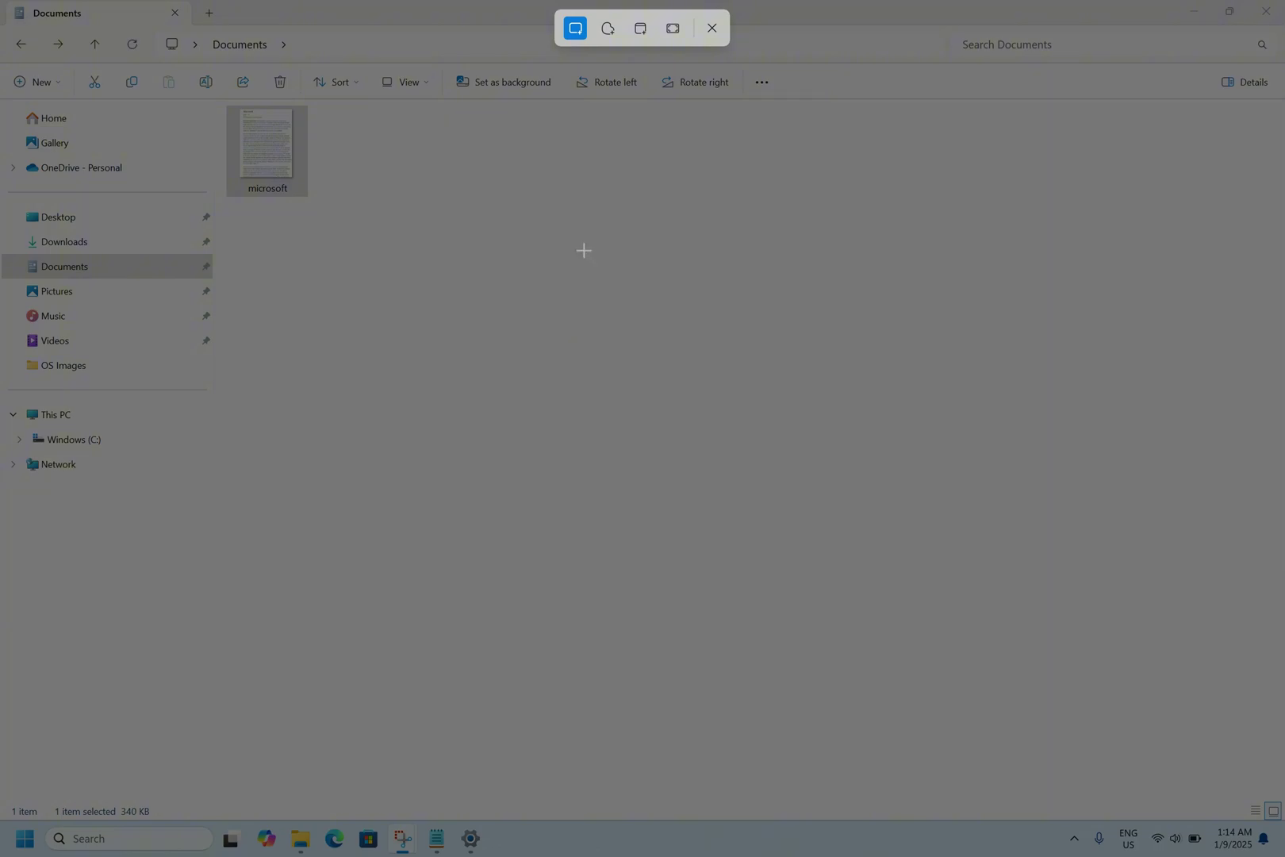
click(712, 28)
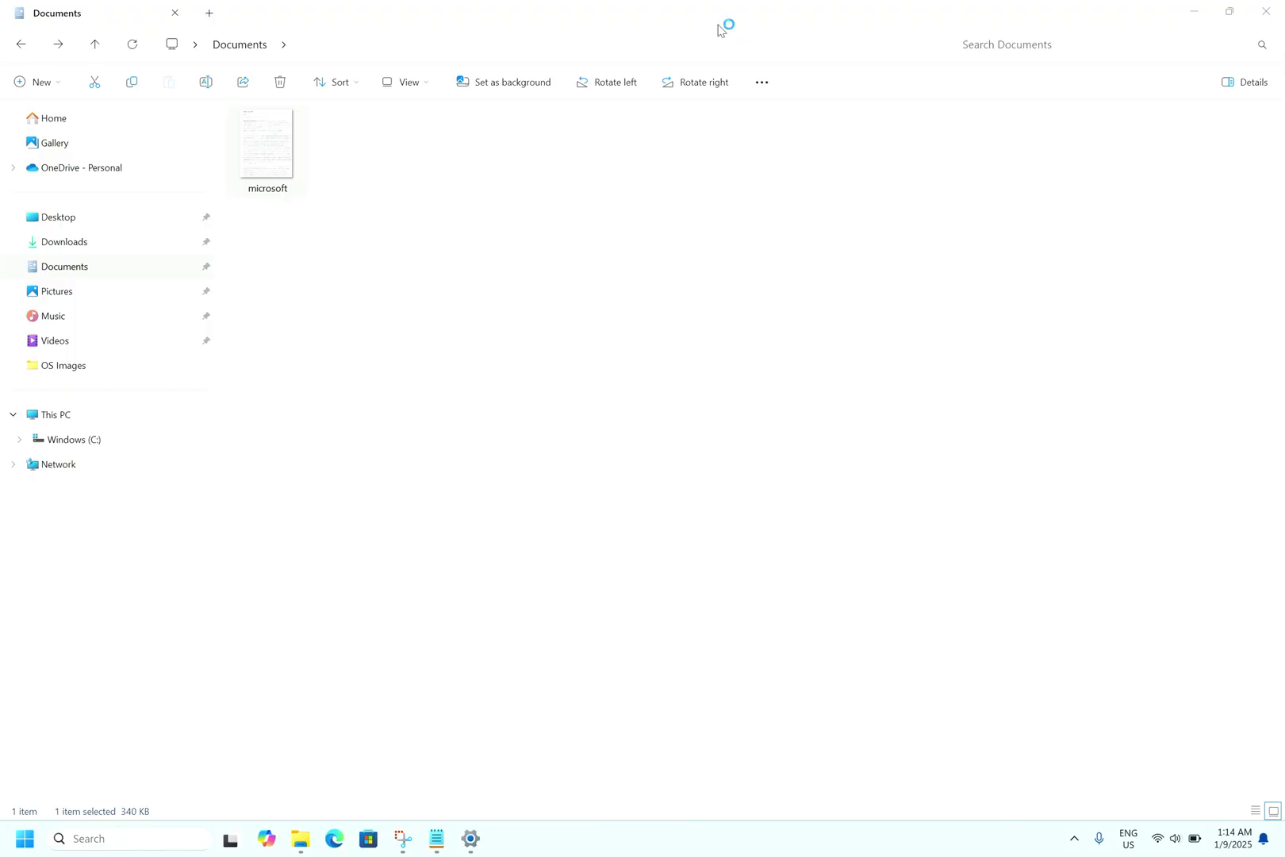
mouse_move(412, 835)
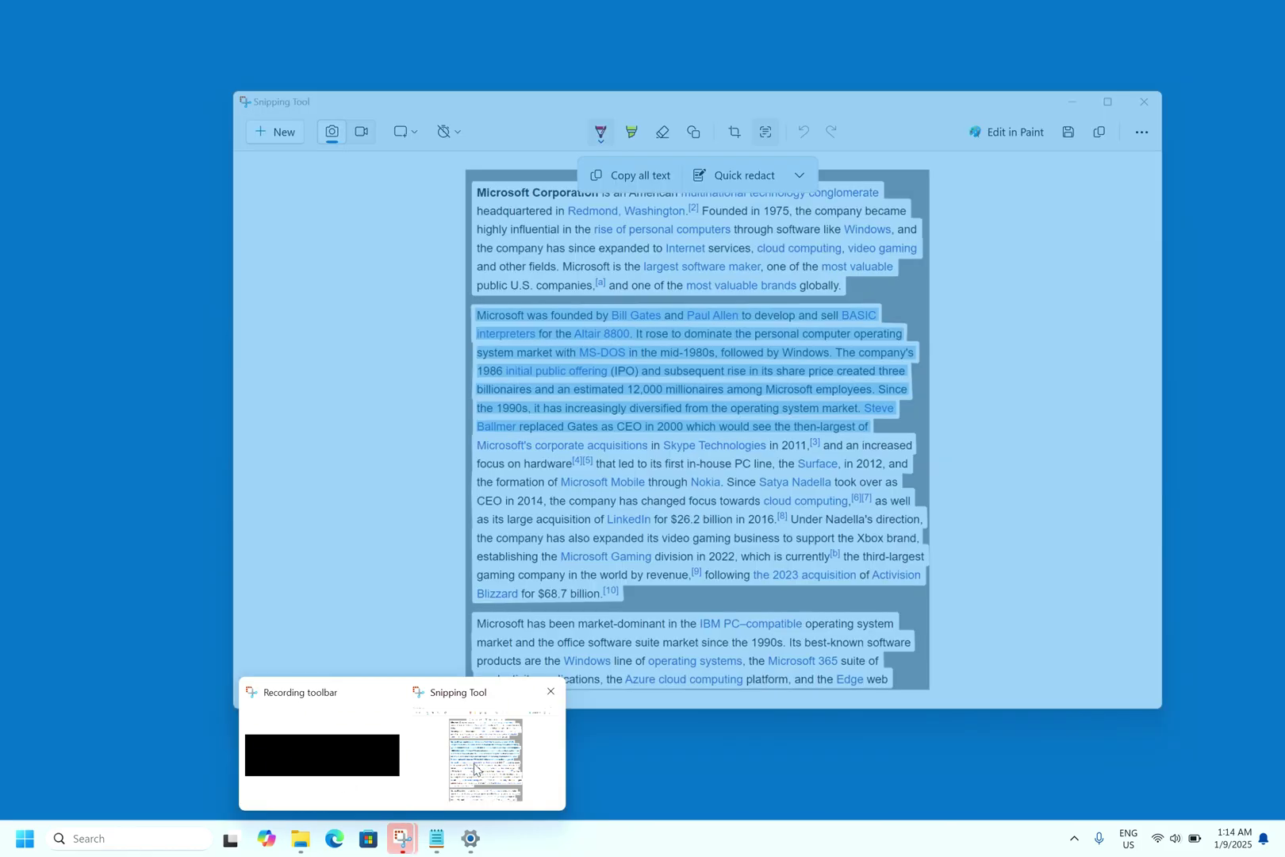
click(476, 768)
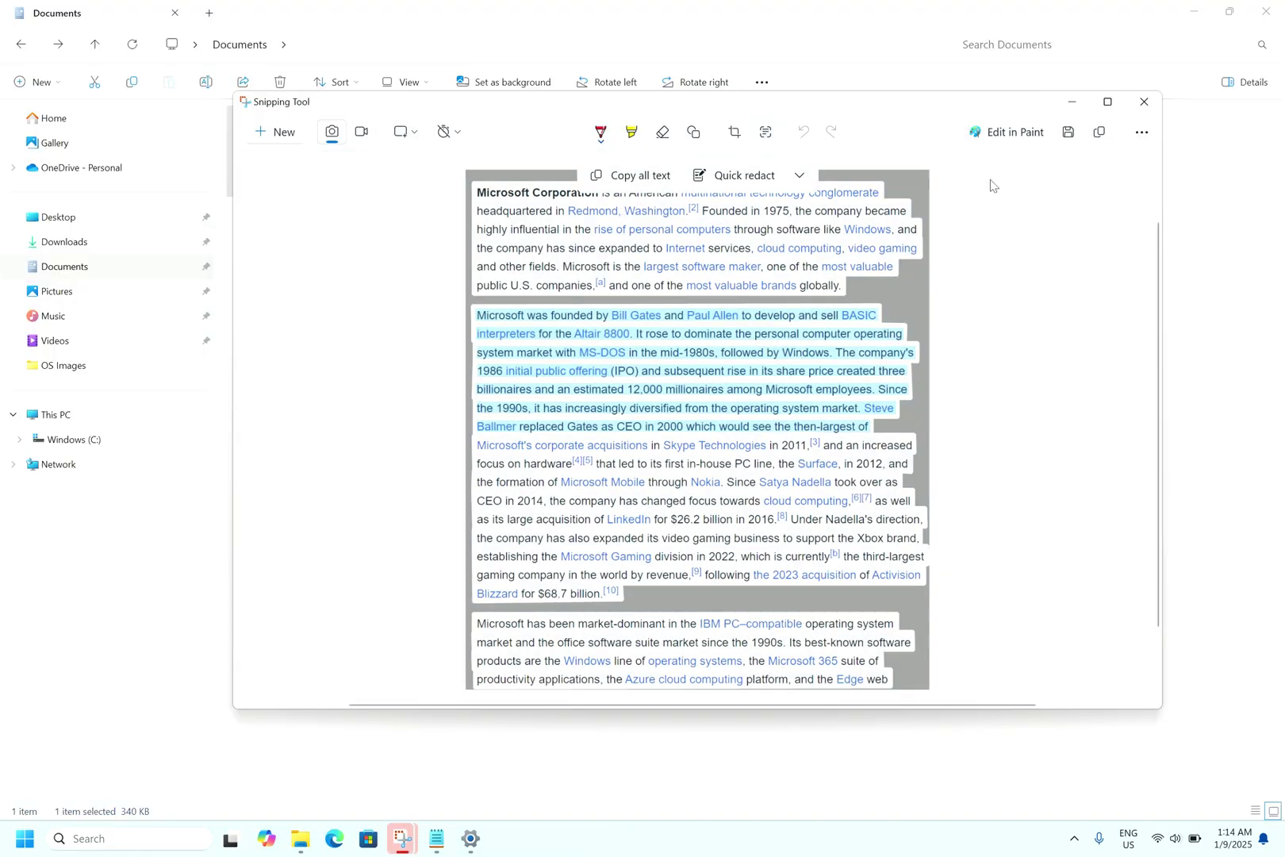
click(1144, 102)
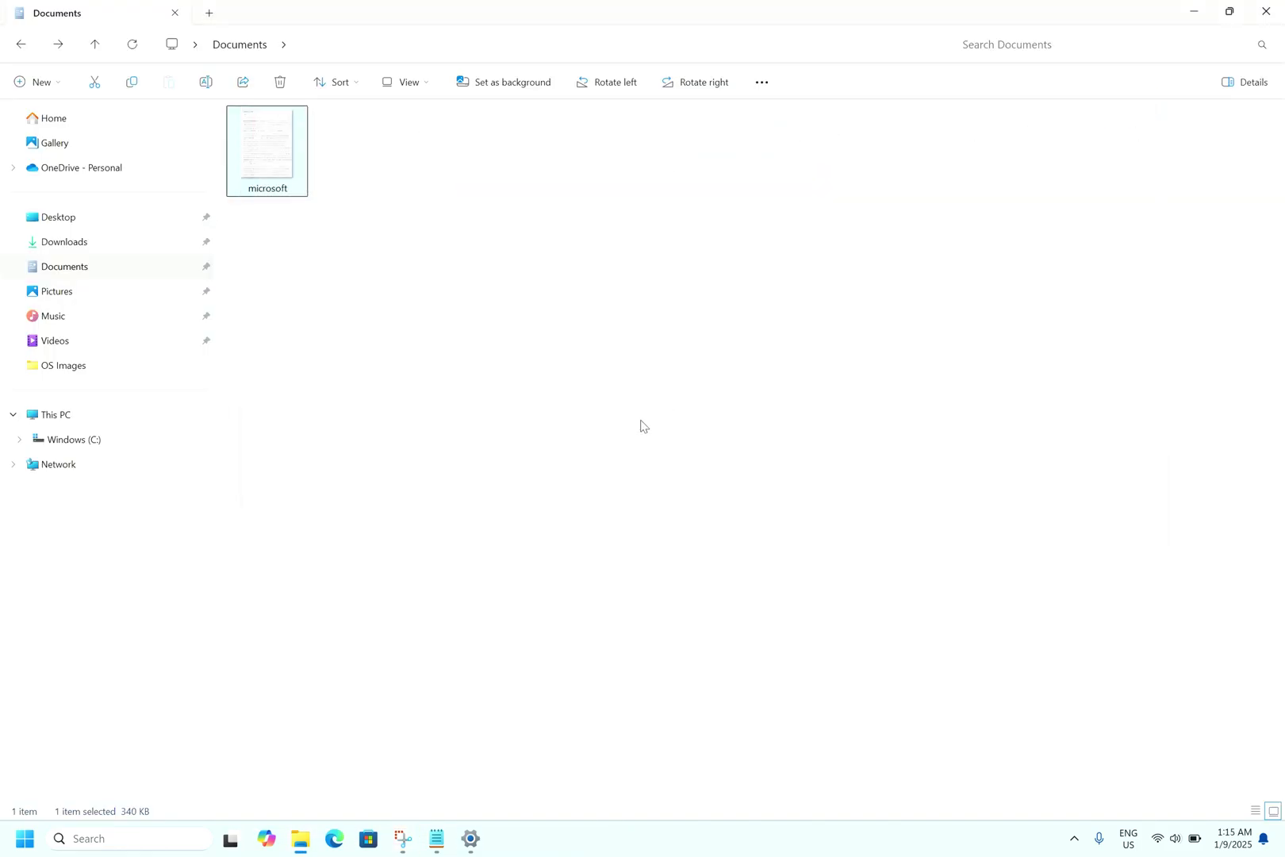
click(173, 848)
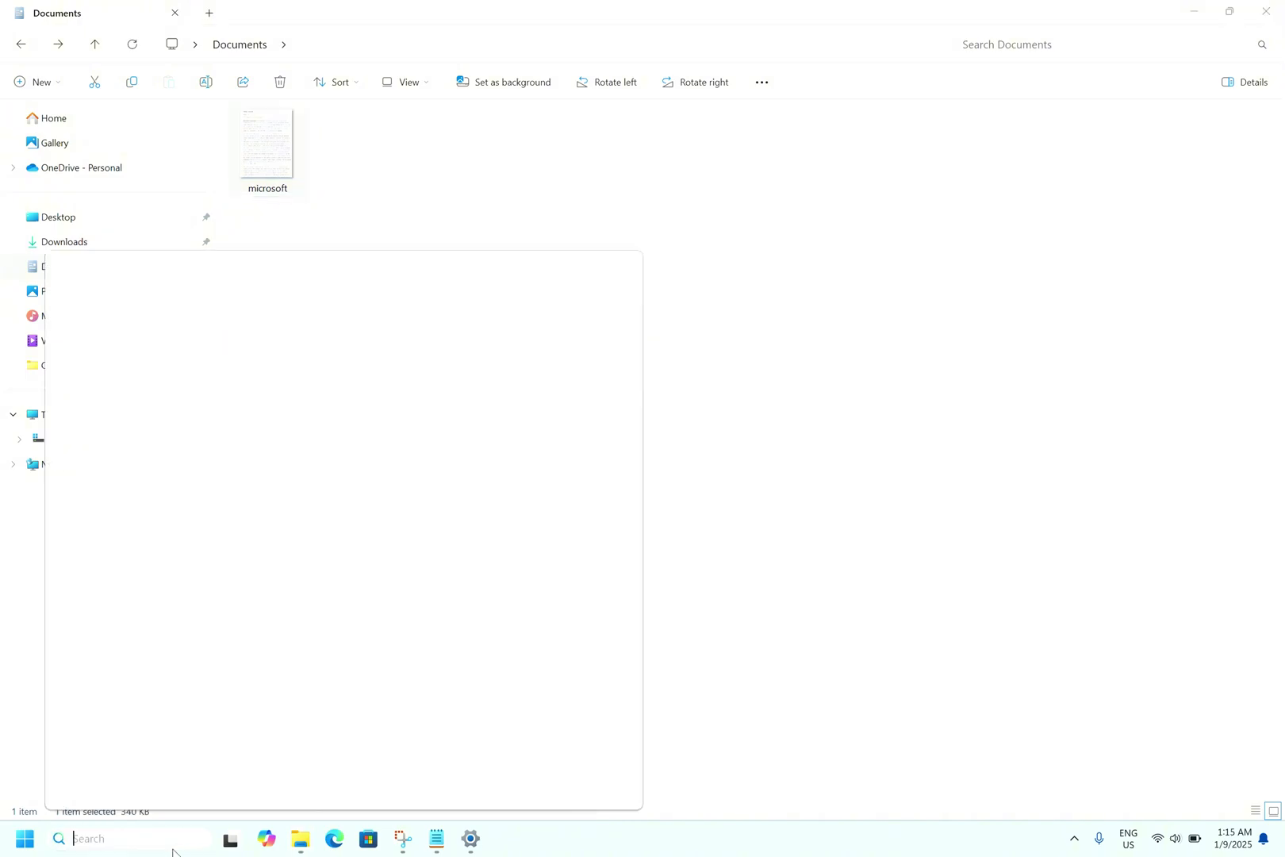
text(sni)
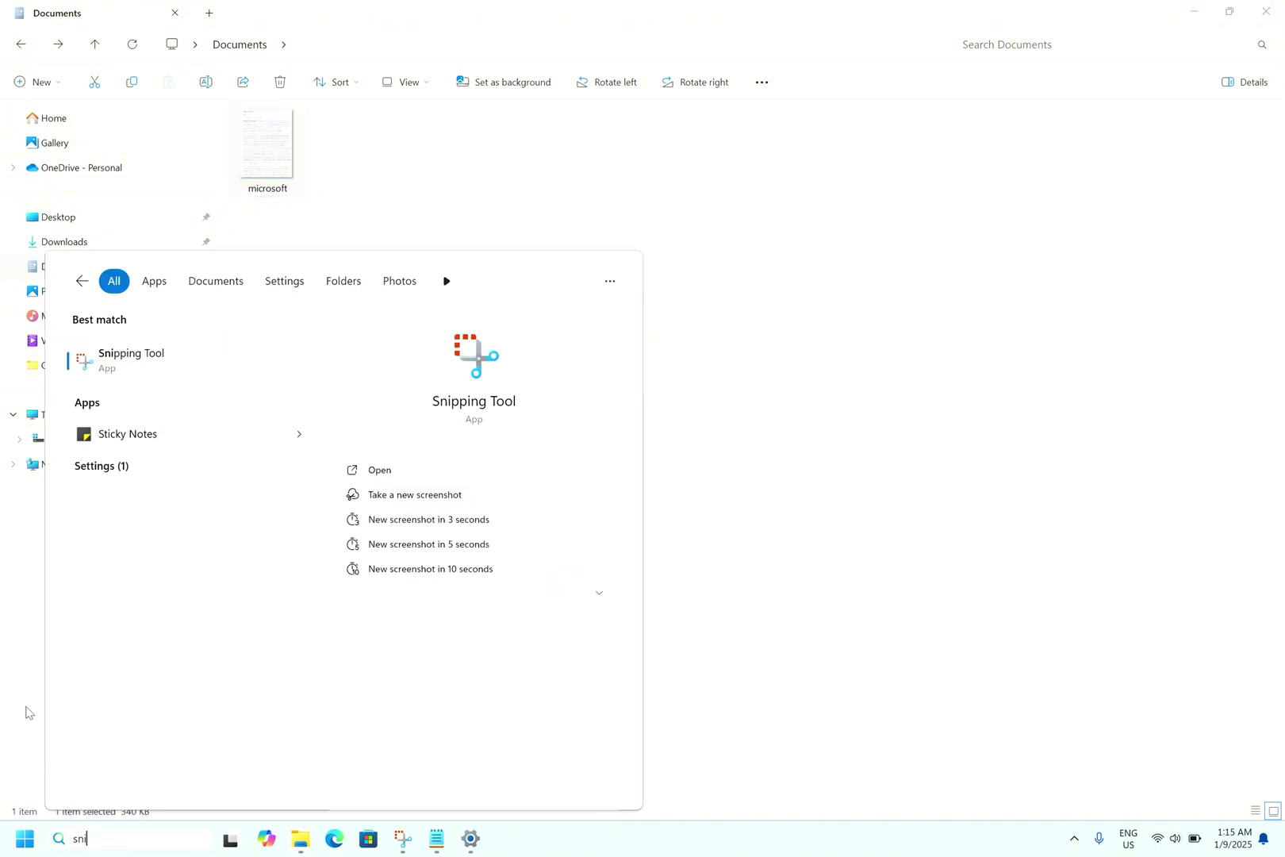
click(128, 370)
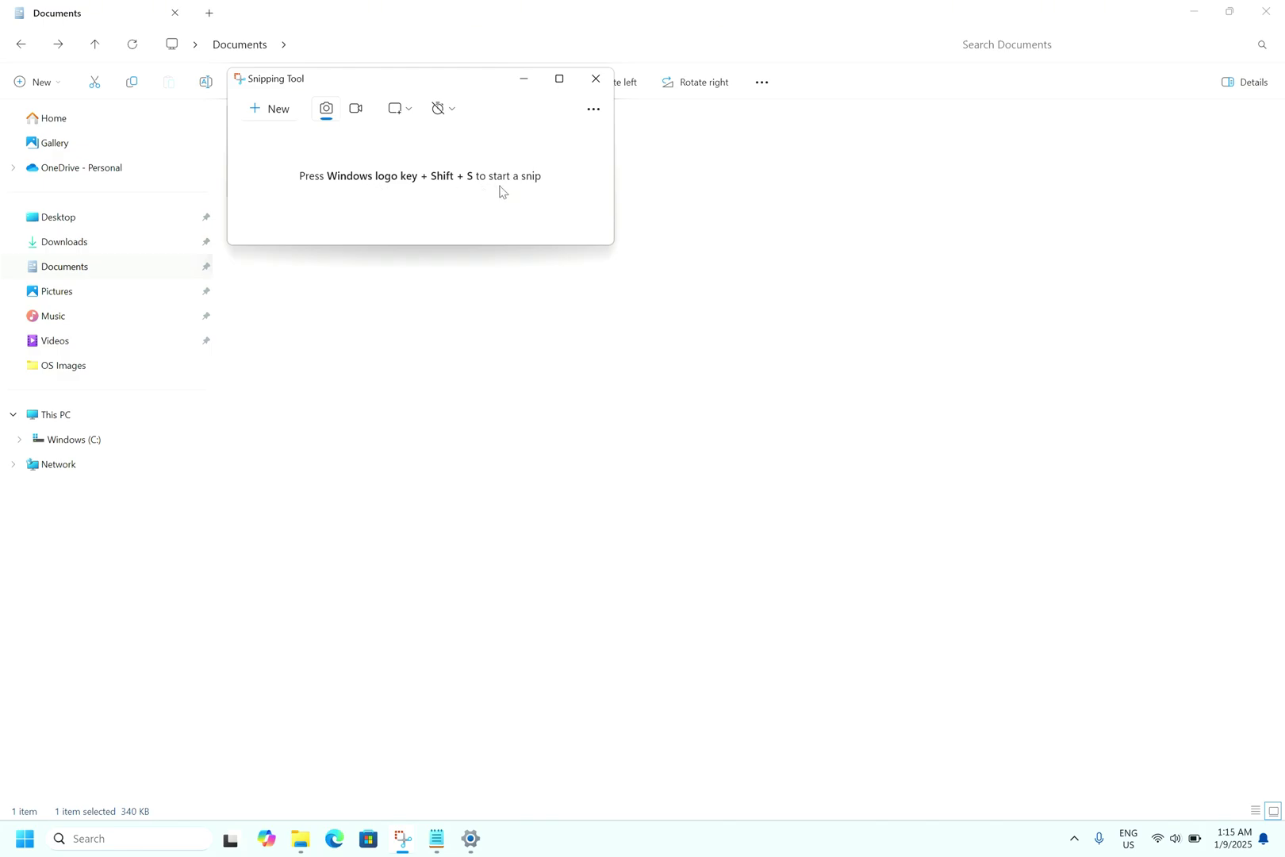
click(595, 79)
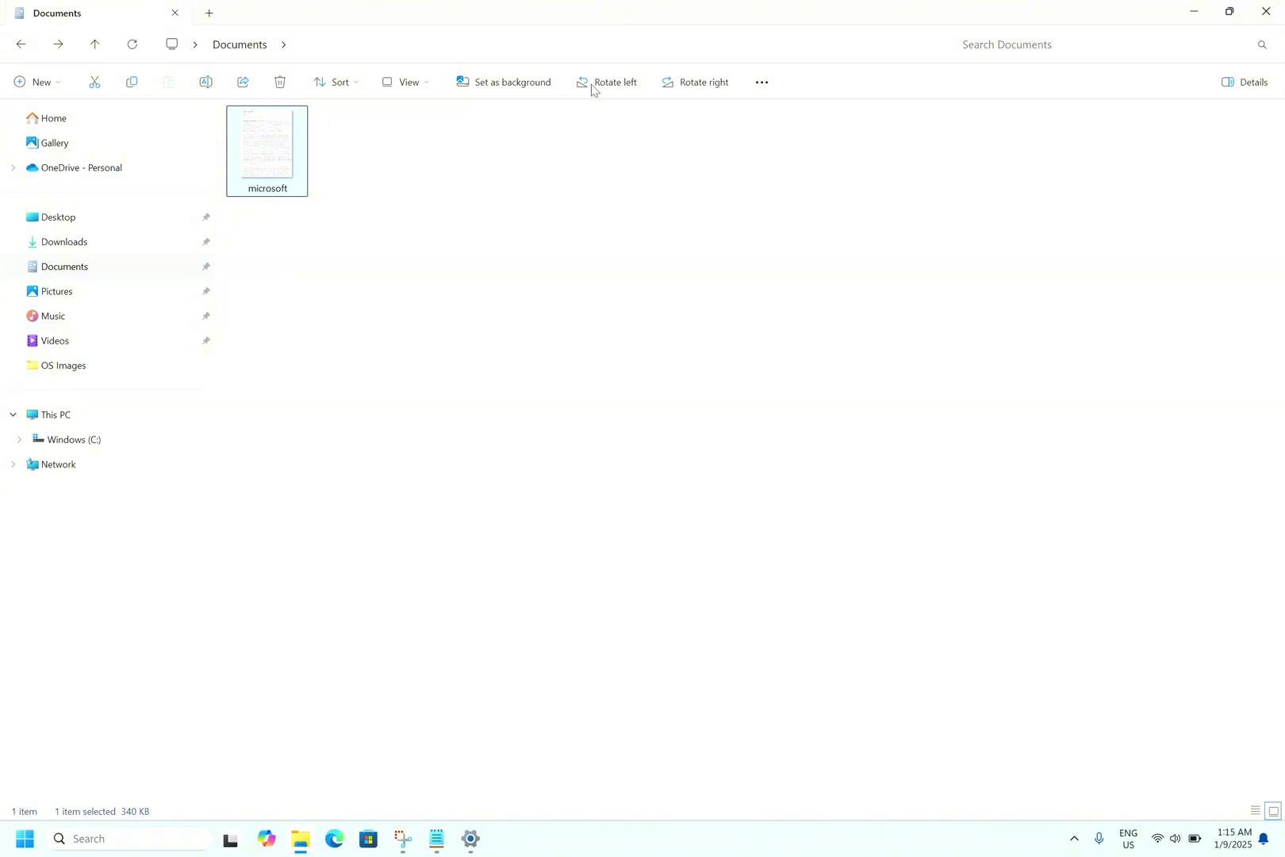
key(super+shift+s)
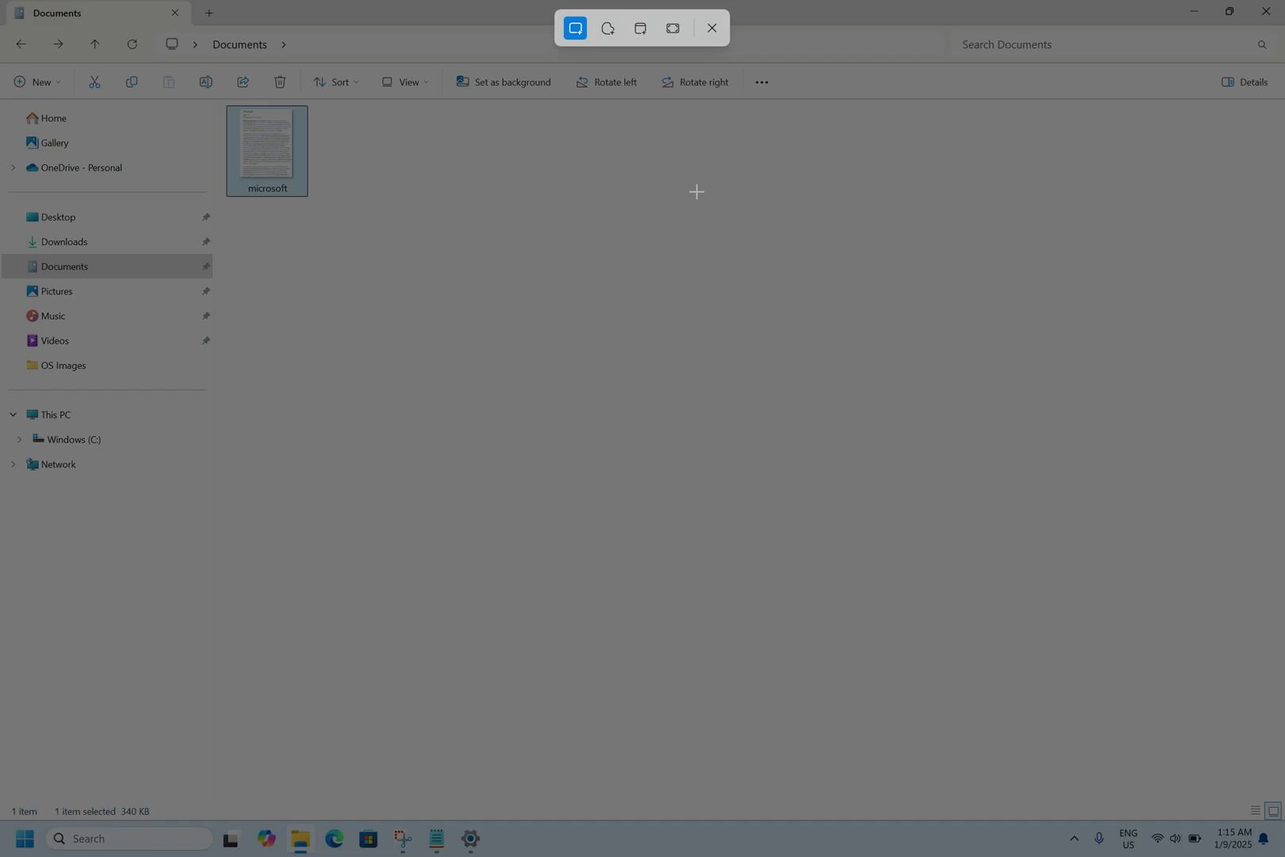
click(712, 28)
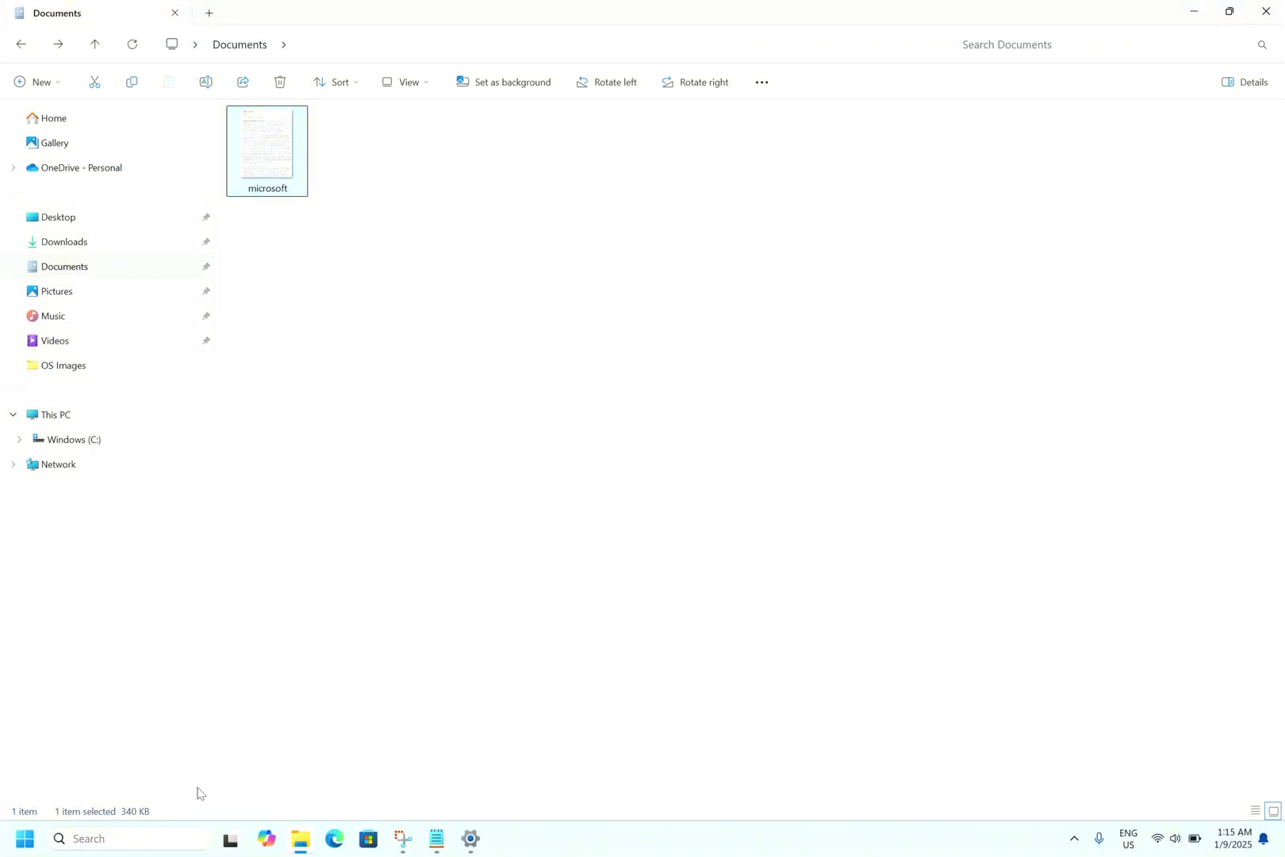
Step: Launch Snipping Tool by searching 'sni', centre its window, and start a new screen recording
click(187, 842)
text(sni)
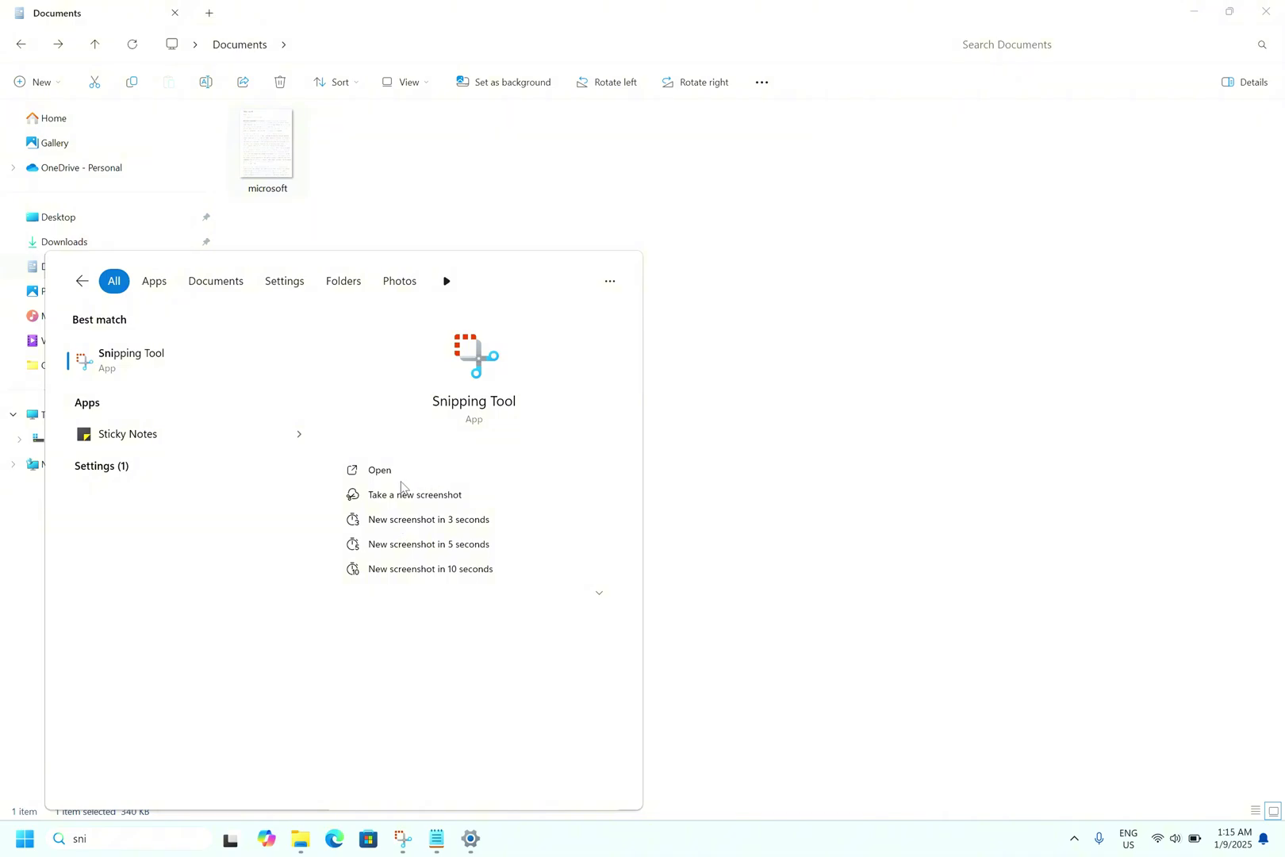
click(387, 475)
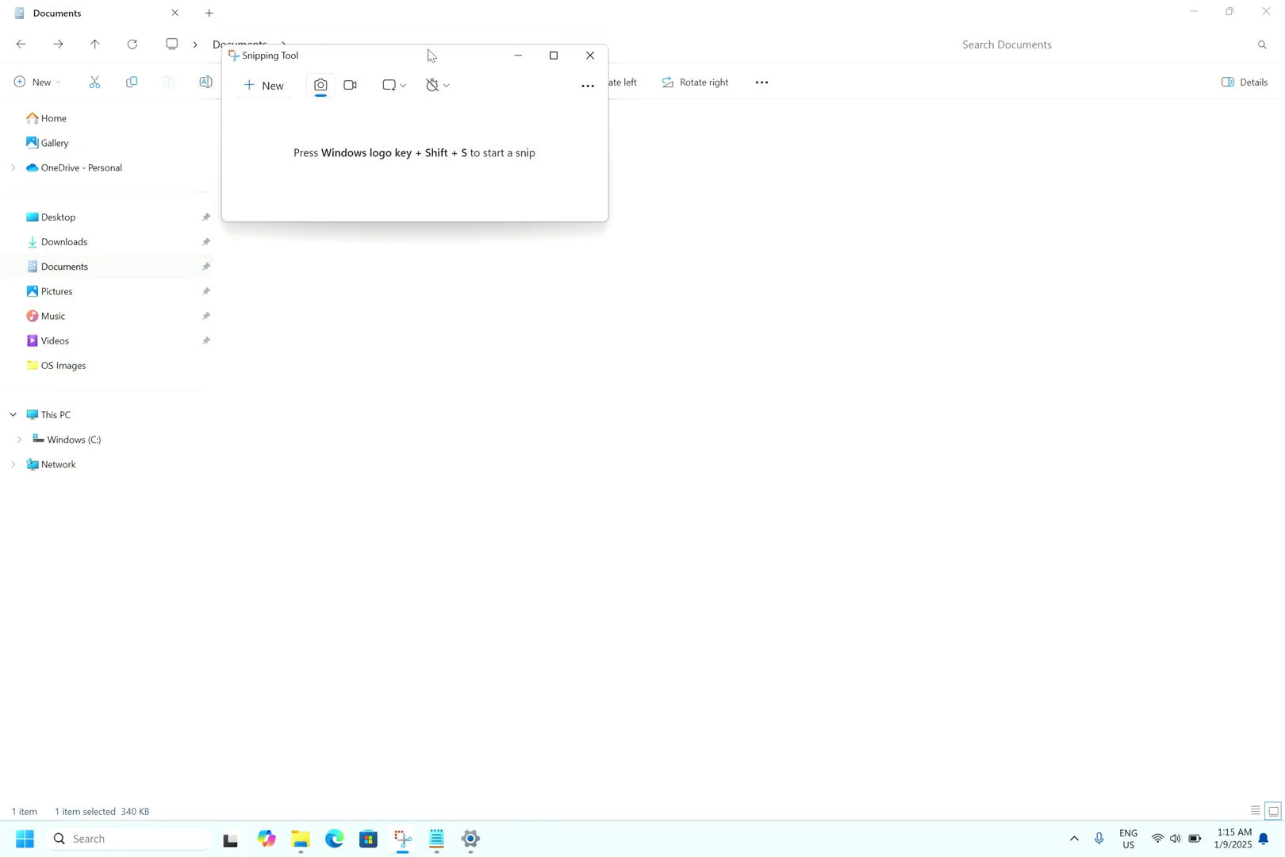
drag(419, 60, 533, 271)
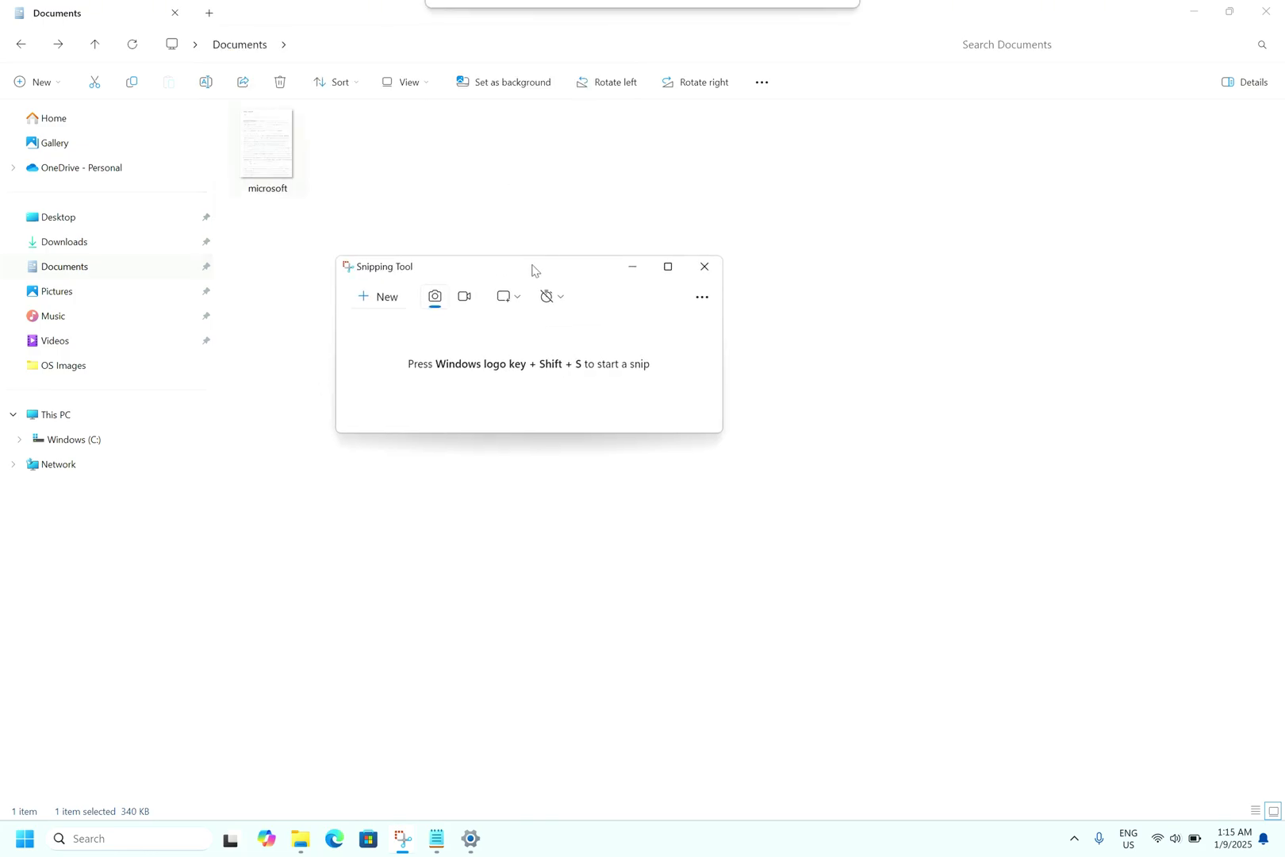
click(465, 297)
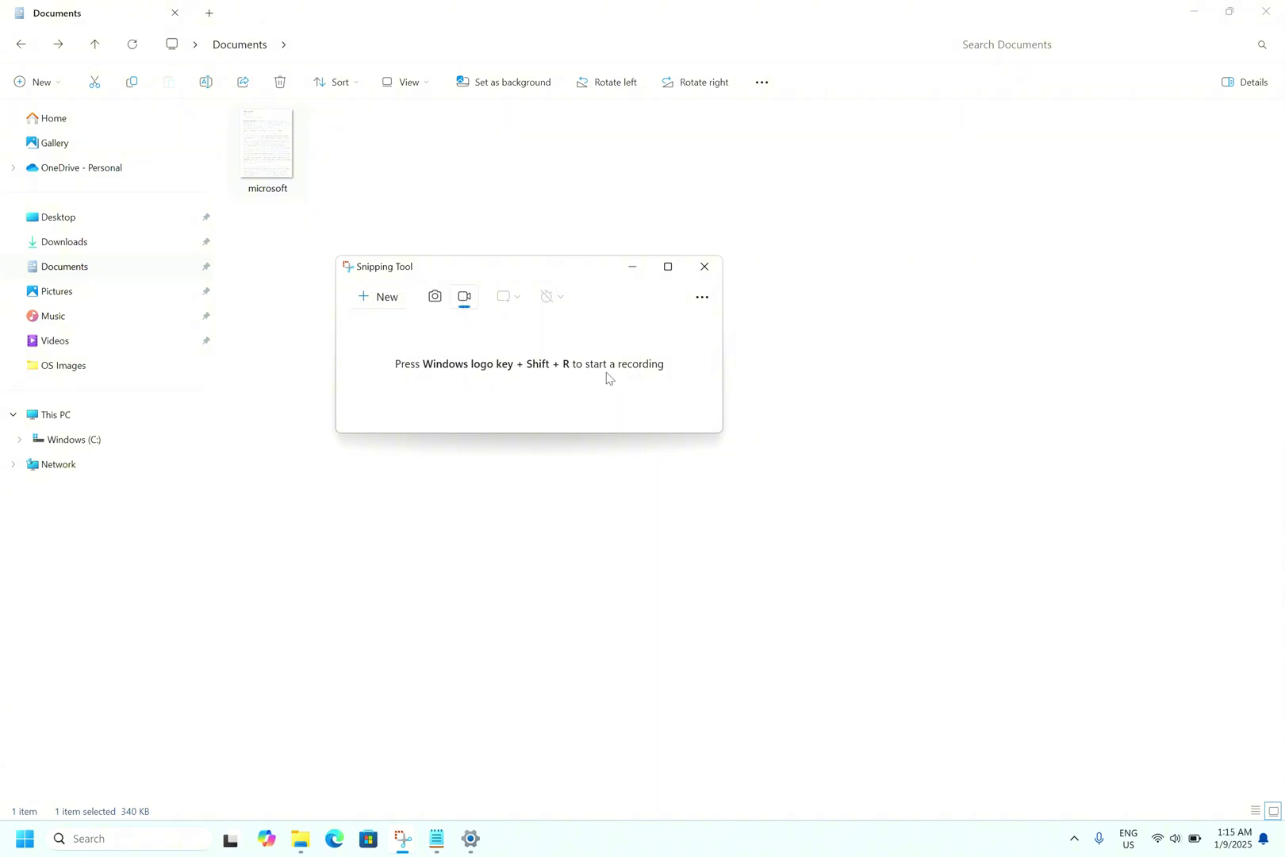
click(389, 296)
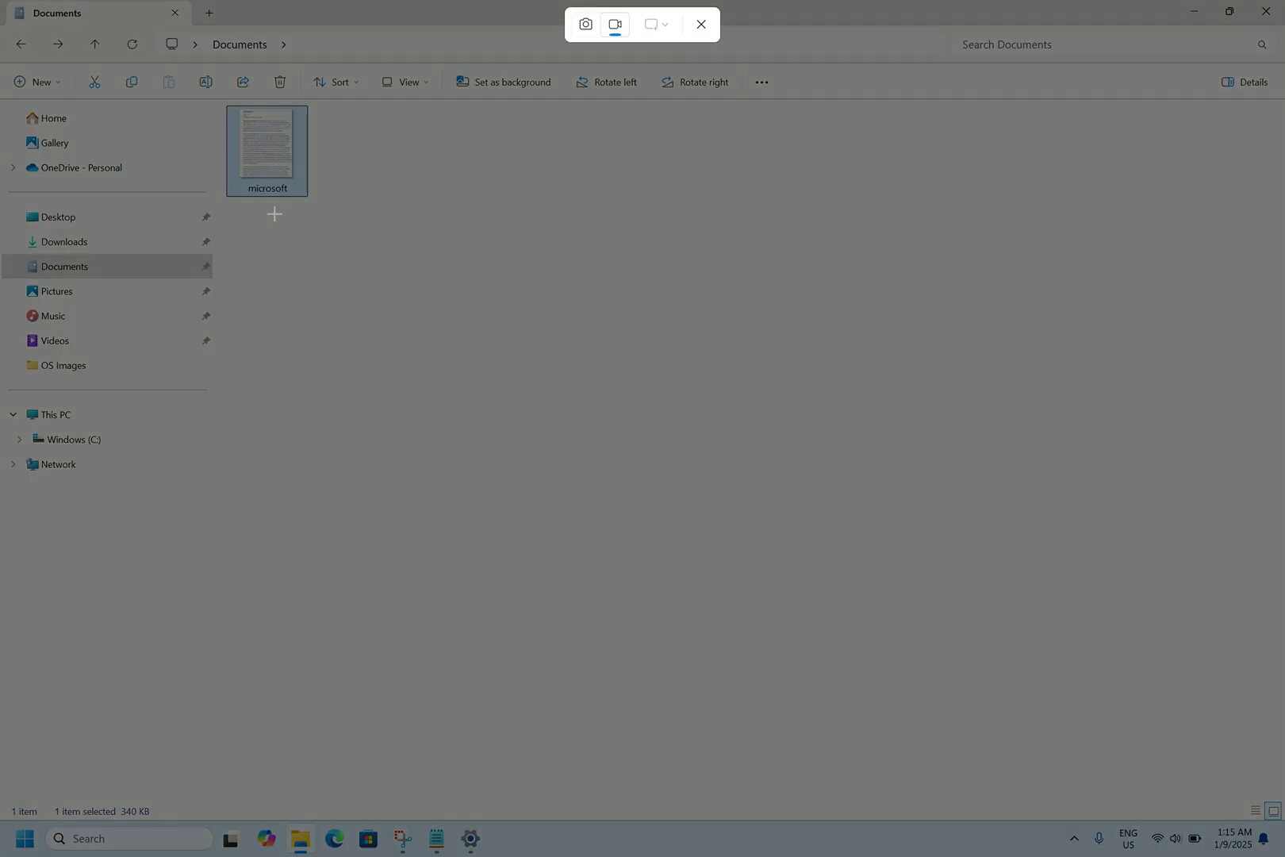
Step: Mark out a large recording area over the Documents folder, clear it, and cancel the recording
drag(250, 211, 1108, 668)
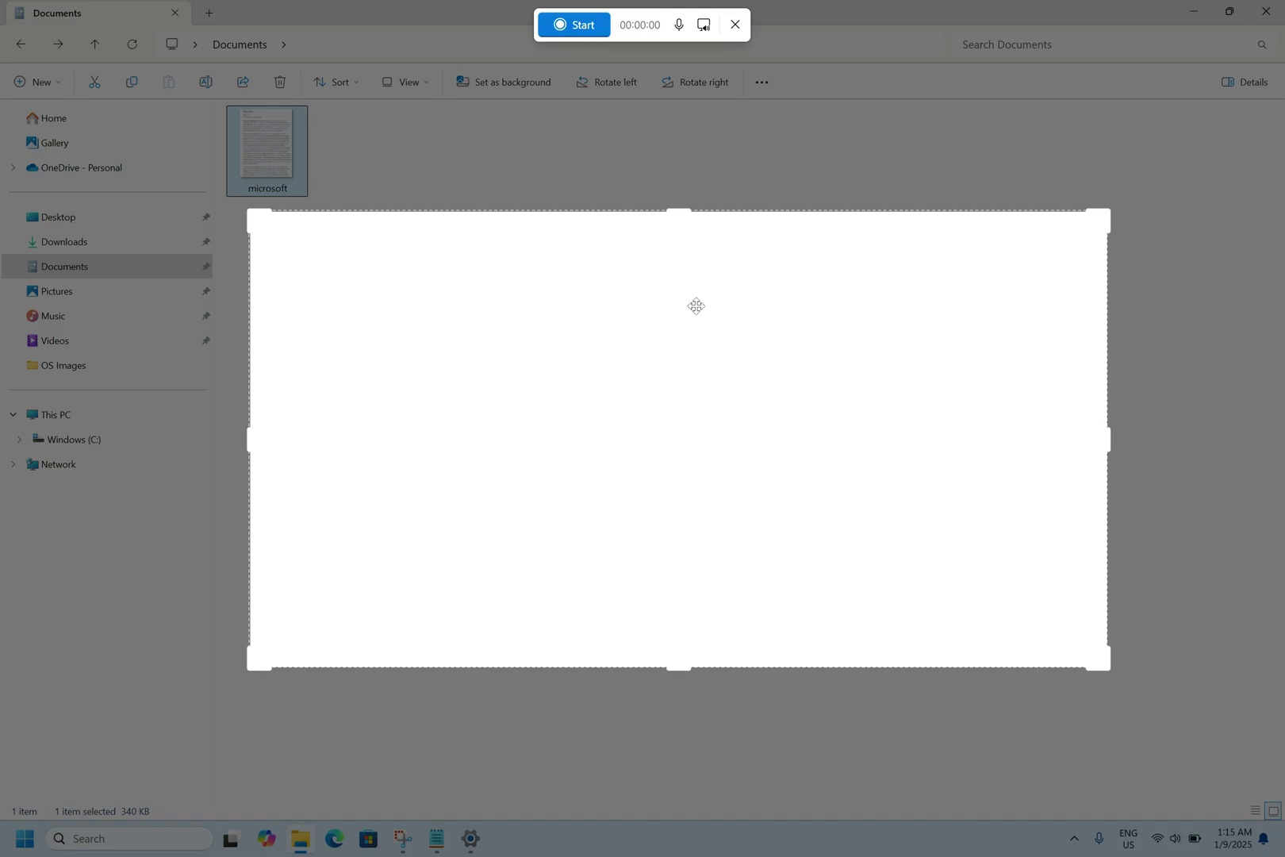
click(1124, 294)
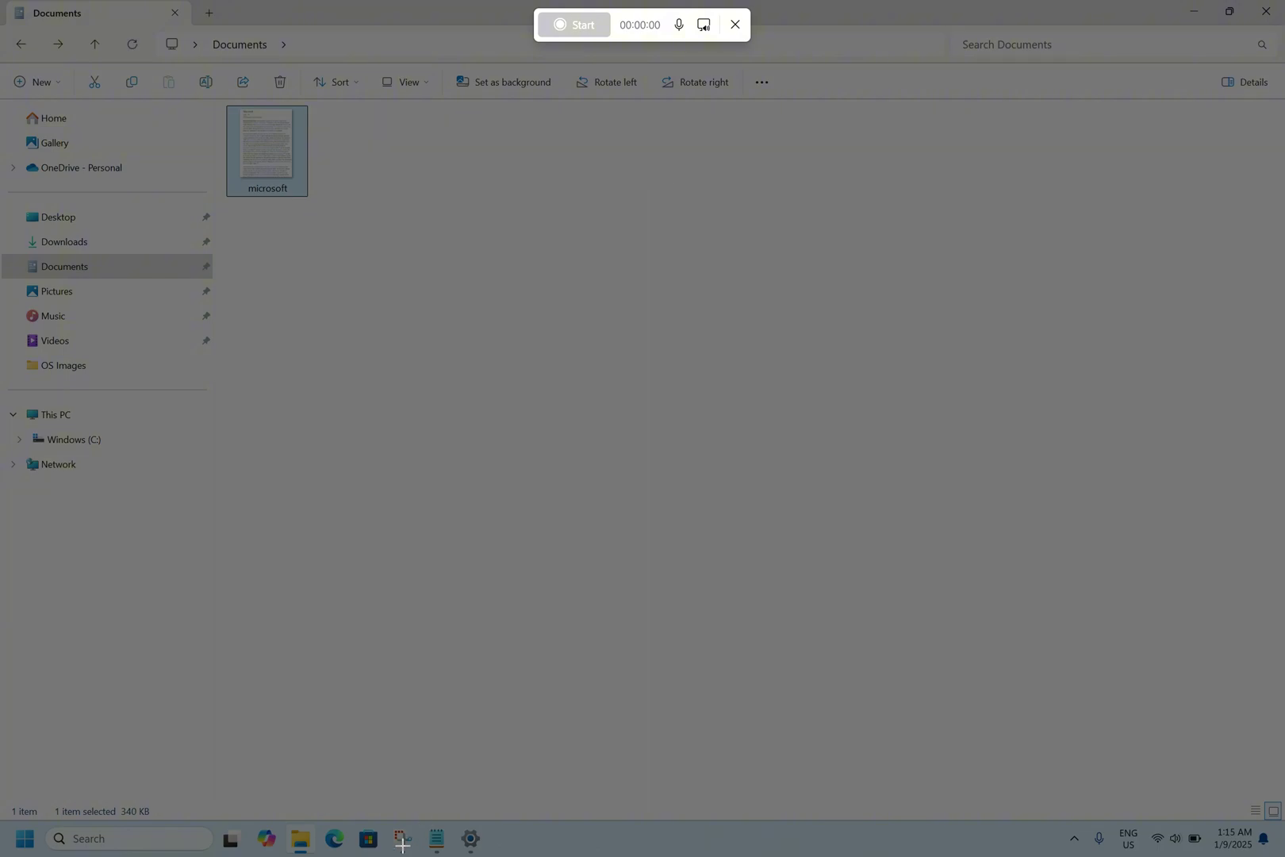
click(737, 26)
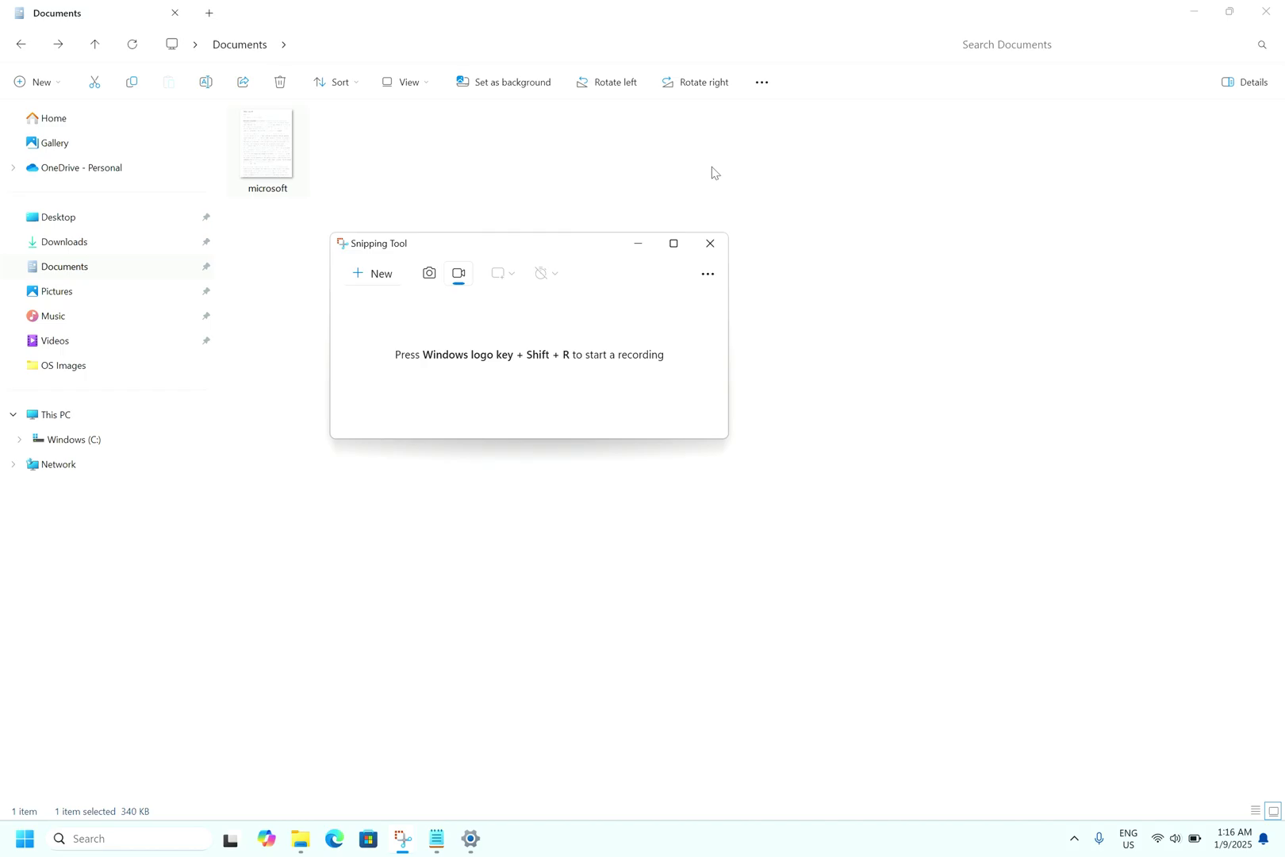